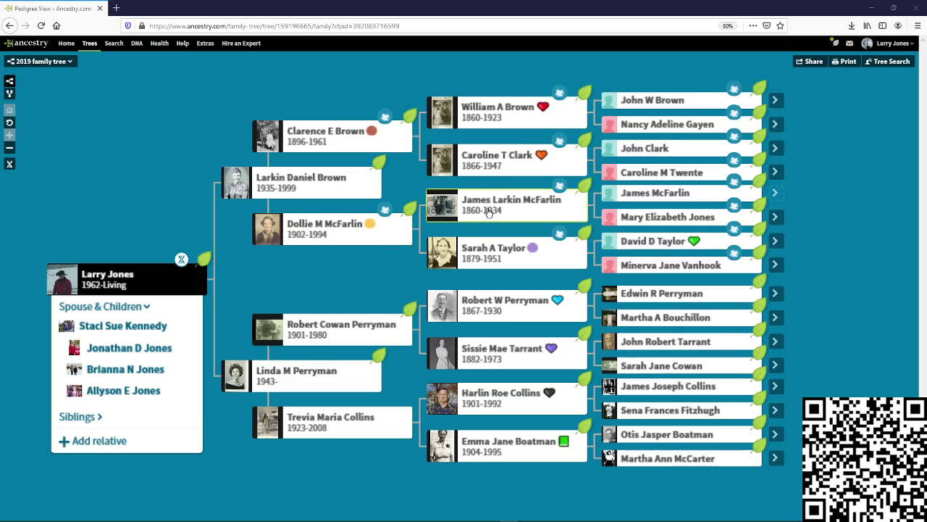
# Step: Remove the father relationship from the paternal grandmother's profile, keeping him in the tree as a floating branch
pyautogui.click(343, 239)
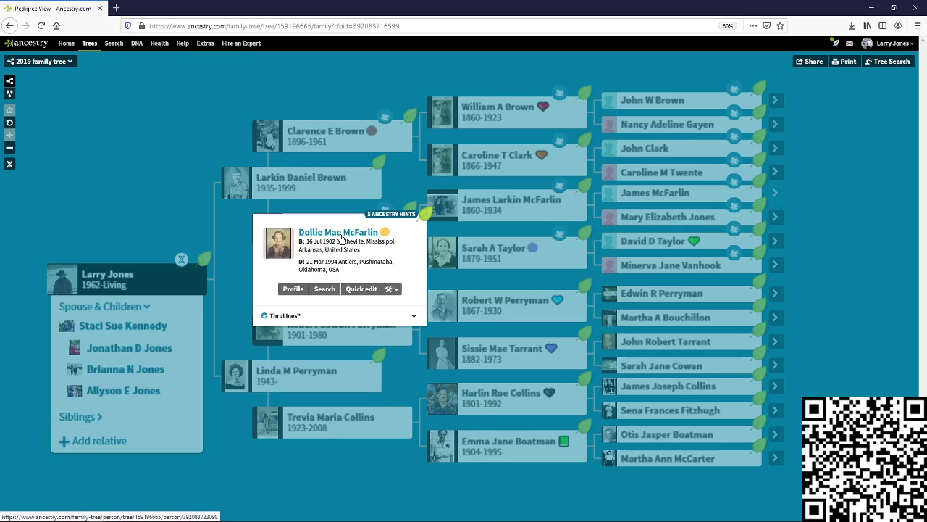
pyautogui.click(292, 289)
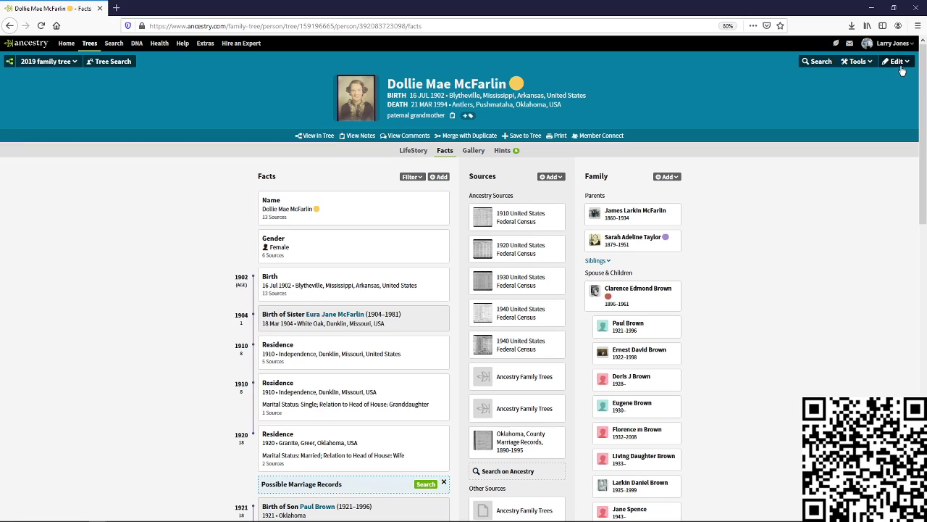
pyautogui.click(896, 61)
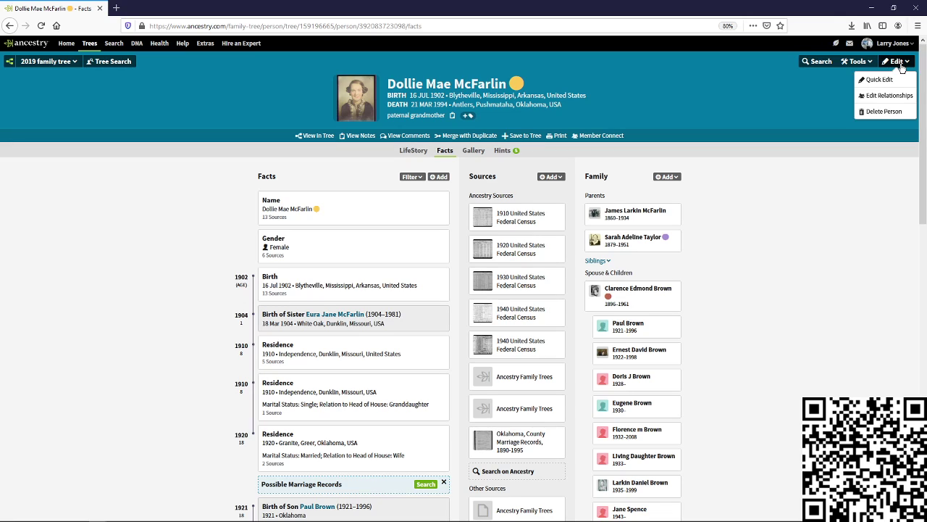
pyautogui.click(887, 102)
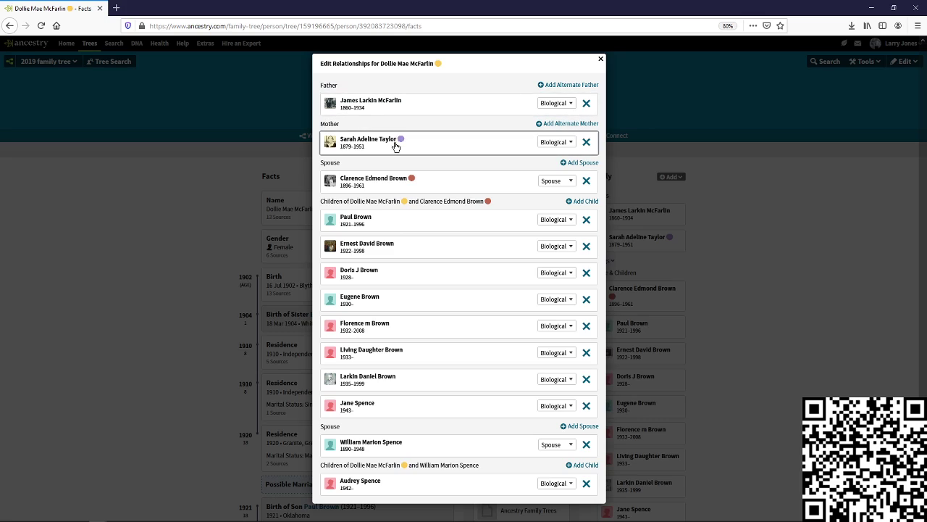
pyautogui.click(587, 104)
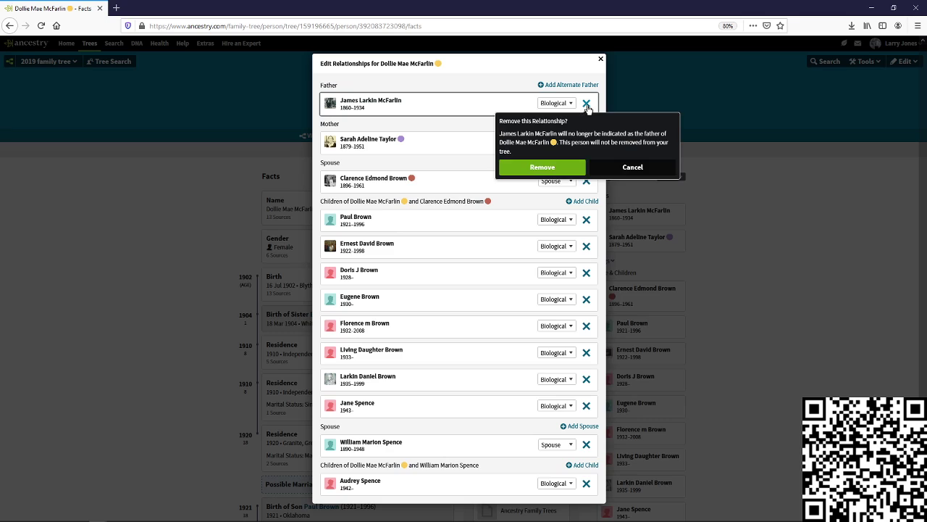
pyautogui.click(558, 167)
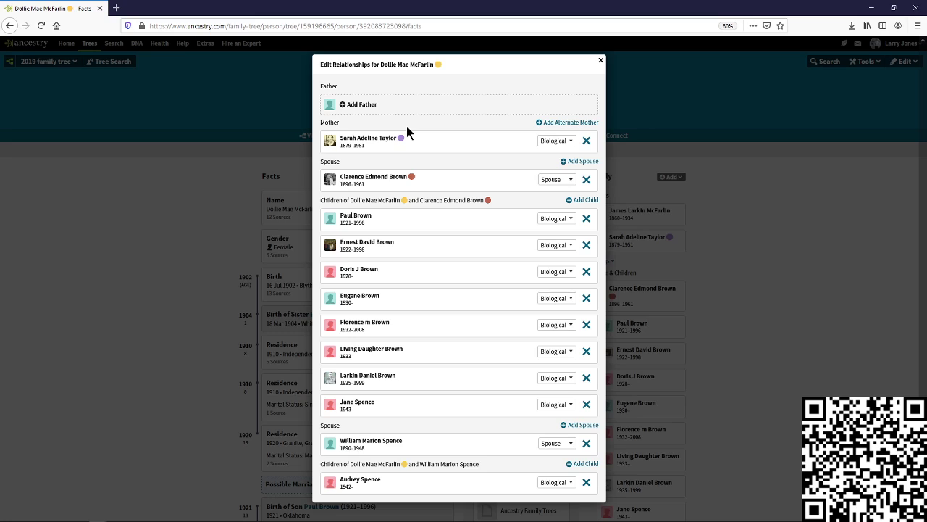
pyautogui.click(125, 193)
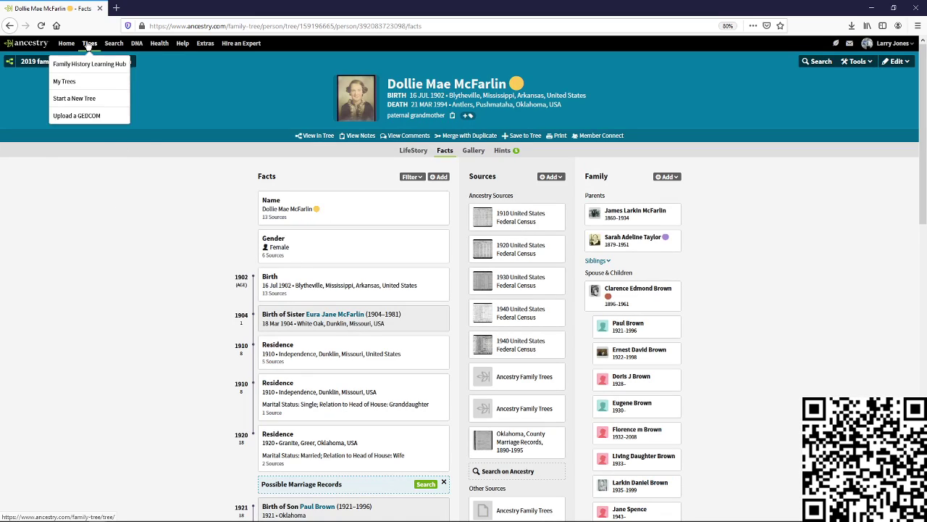
# Step: Reopen the paternal grandmother's profile from the pedigree and review the note linking her to the floating branch
pyautogui.click(69, 62)
pyautogui.click(69, 64)
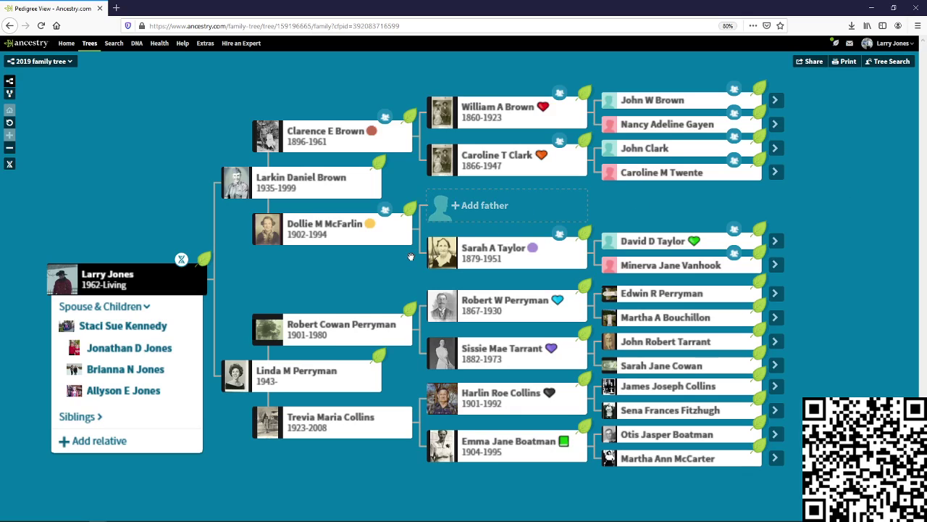
pyautogui.click(350, 239)
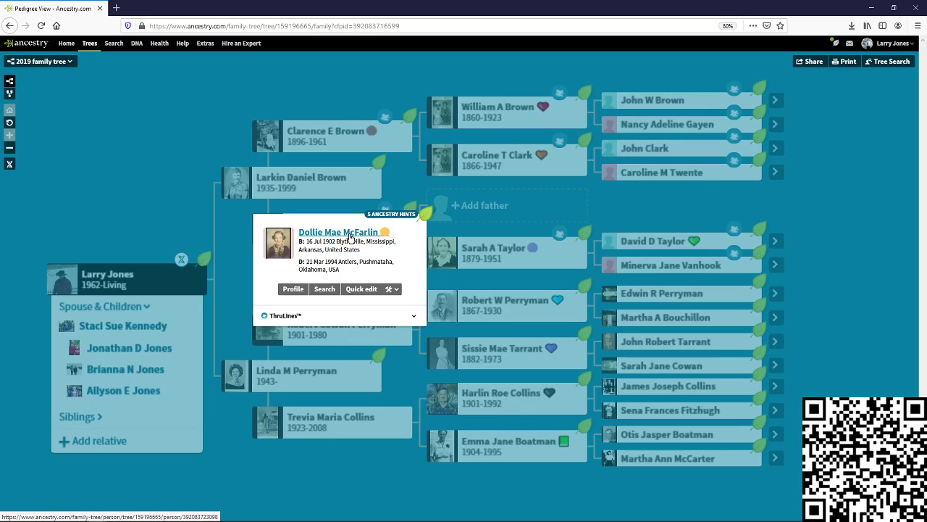
pyautogui.click(292, 287)
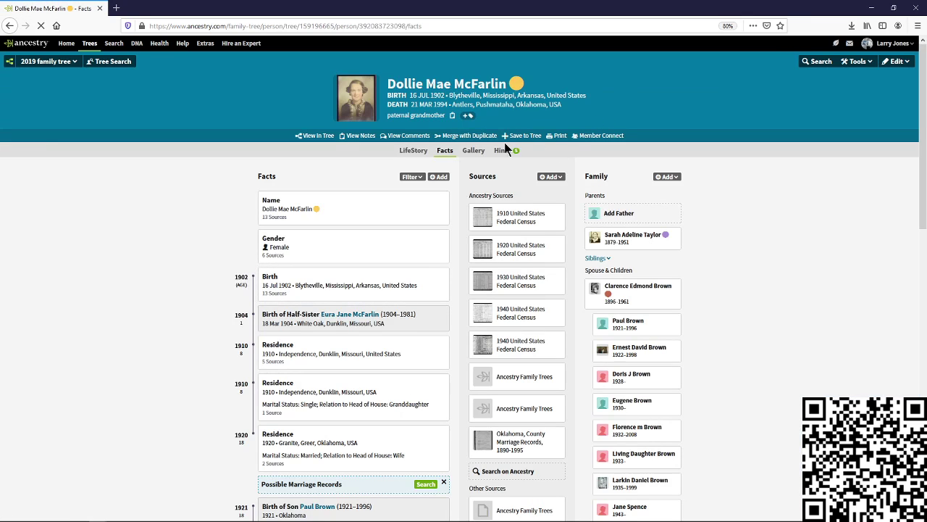
pyautogui.click(358, 136)
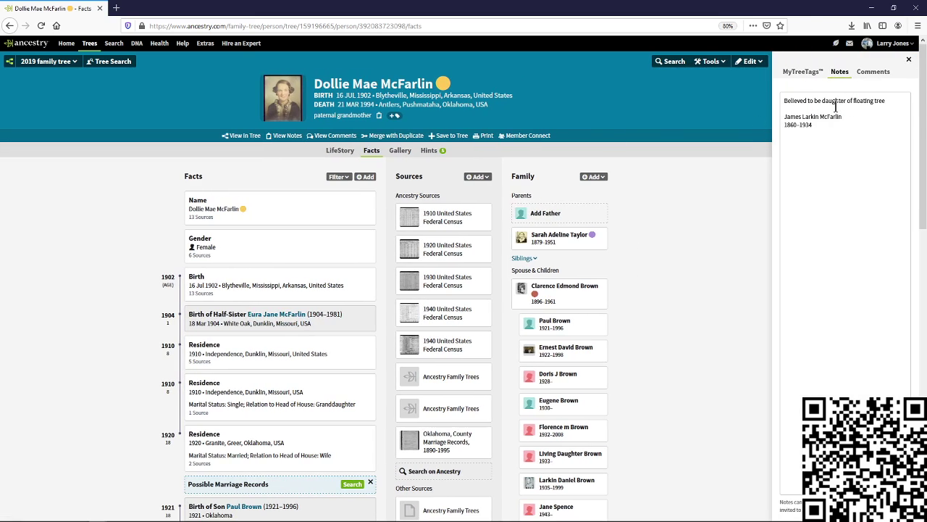
pyautogui.click(886, 108)
pyautogui.write('.')
pyautogui.press('BackSpace')
# Step: Return to the 2019 family tree, search it for the detached great-grandfather by name, and open his pedigree
pyautogui.moveTo(89, 43)
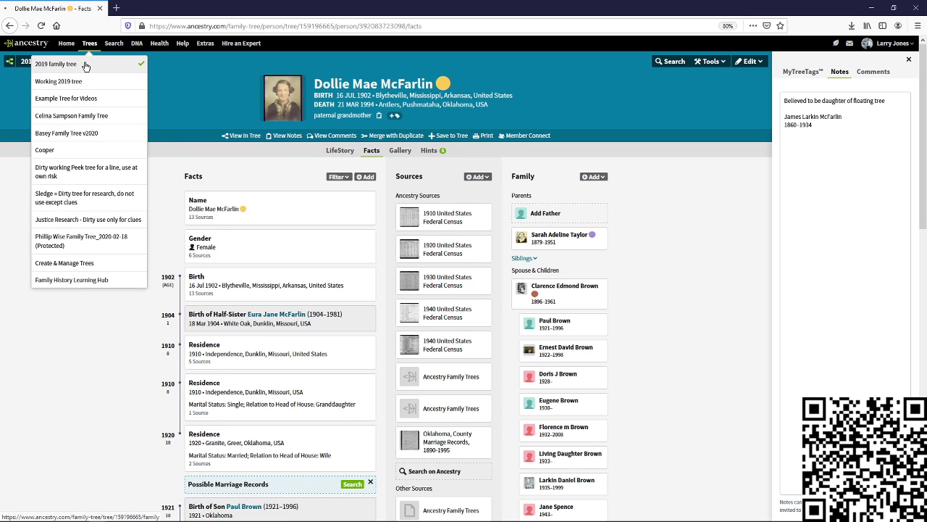
pyautogui.click(85, 65)
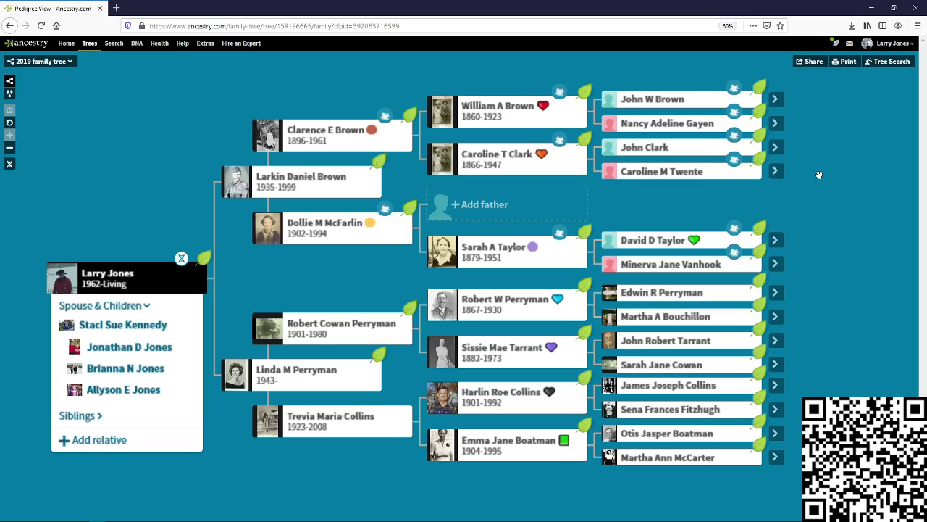
pyautogui.click(889, 62)
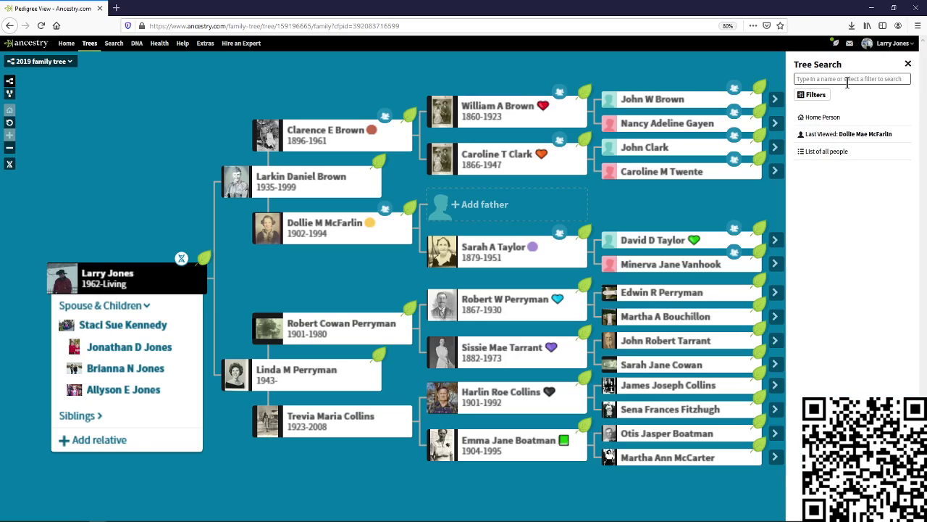
pyautogui.write('jame')
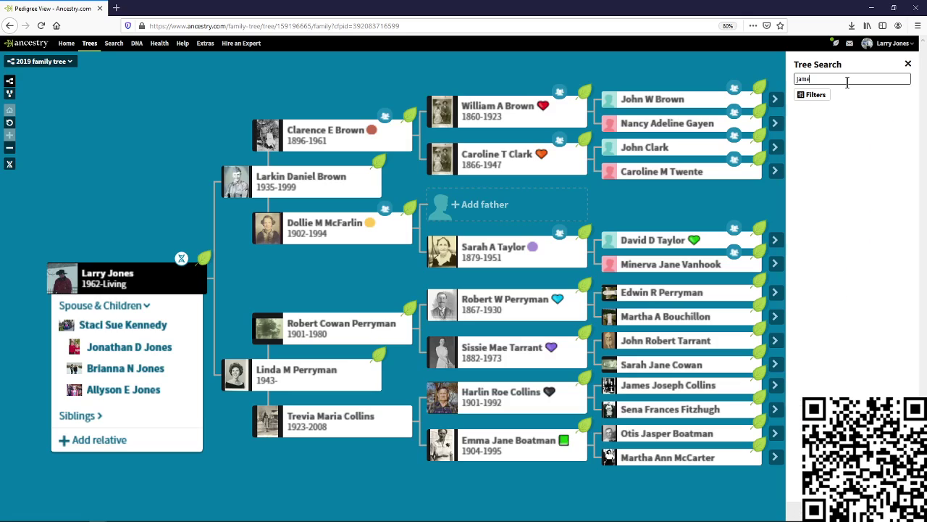
pyautogui.write('s lark')
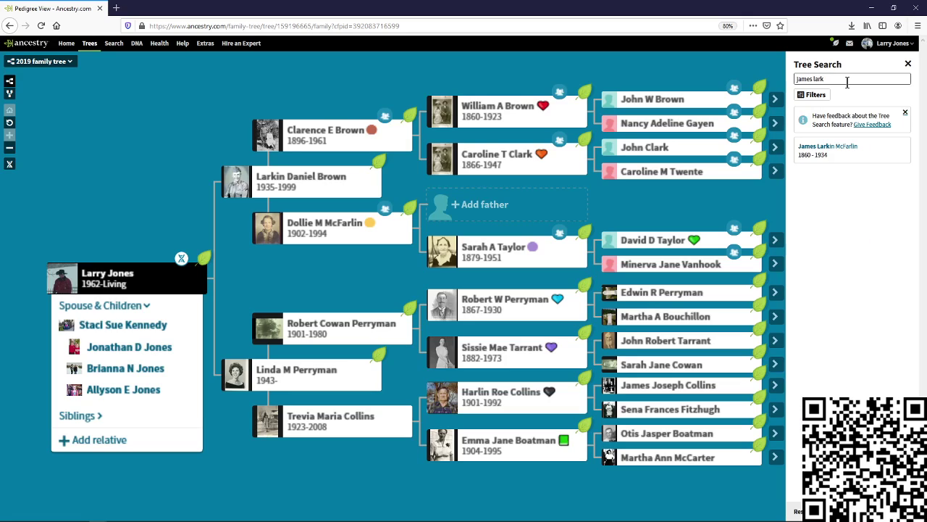
pyautogui.click(836, 149)
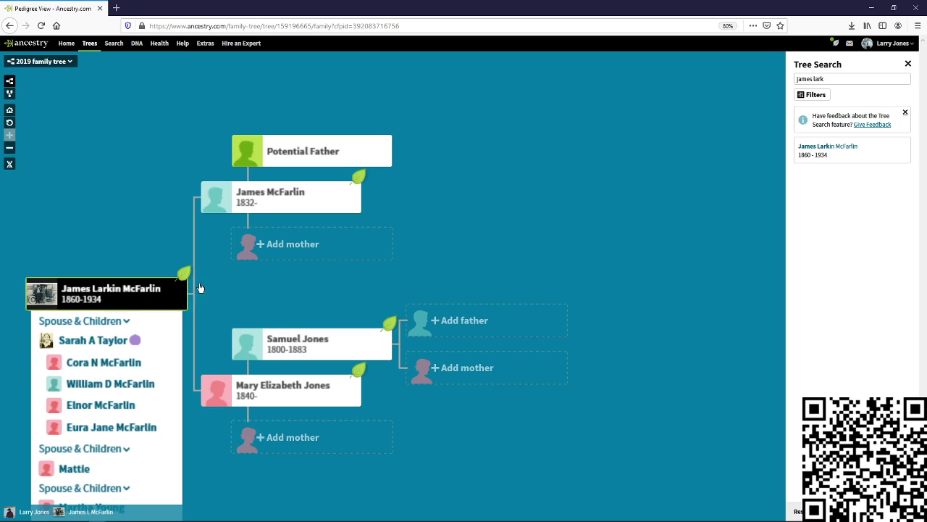
# Step: Review the potential father suggested for the 1832-born man in the floating branch and accept him into the tree
pyautogui.click(322, 159)
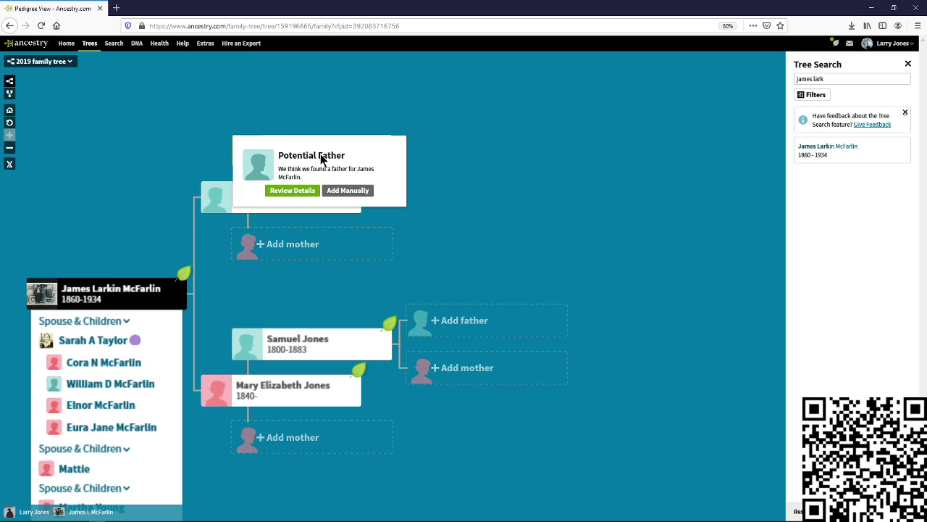
pyautogui.click(304, 189)
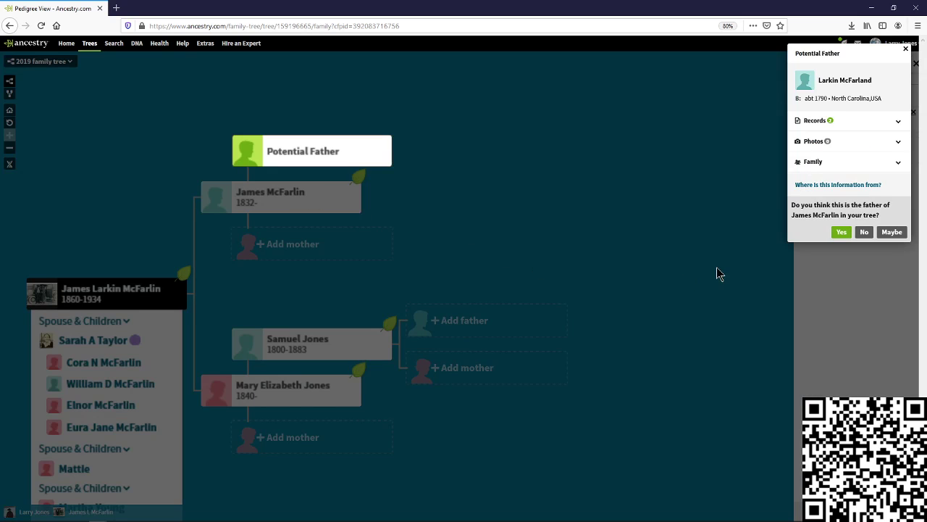
pyautogui.click(838, 233)
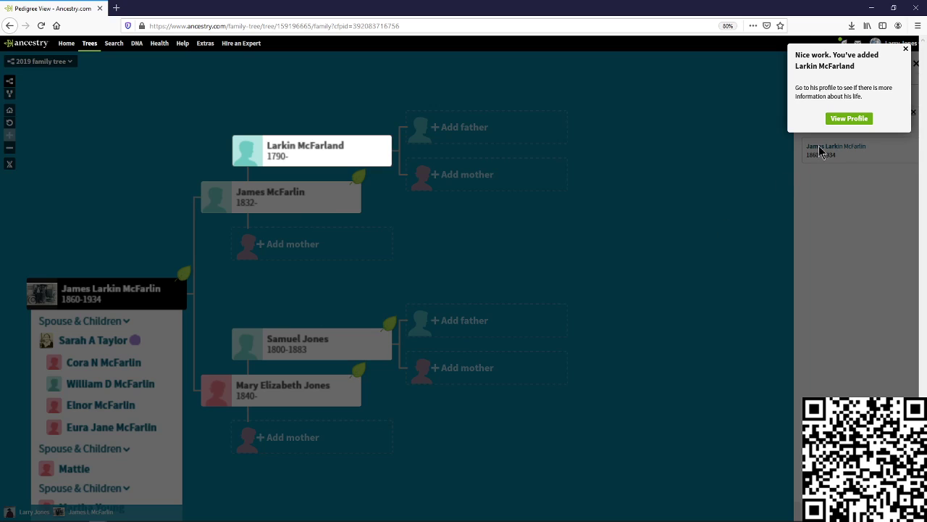
pyautogui.click(695, 190)
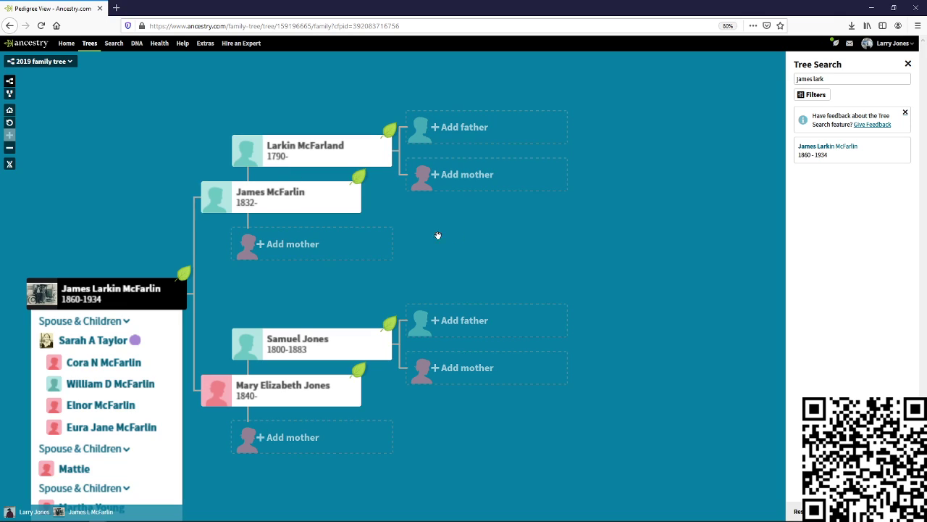
# Step: From the home person's pedigree, reattach the existing floating great-grandfather as the paternal grandmother's father and close the tree search
pyautogui.click(90, 44)
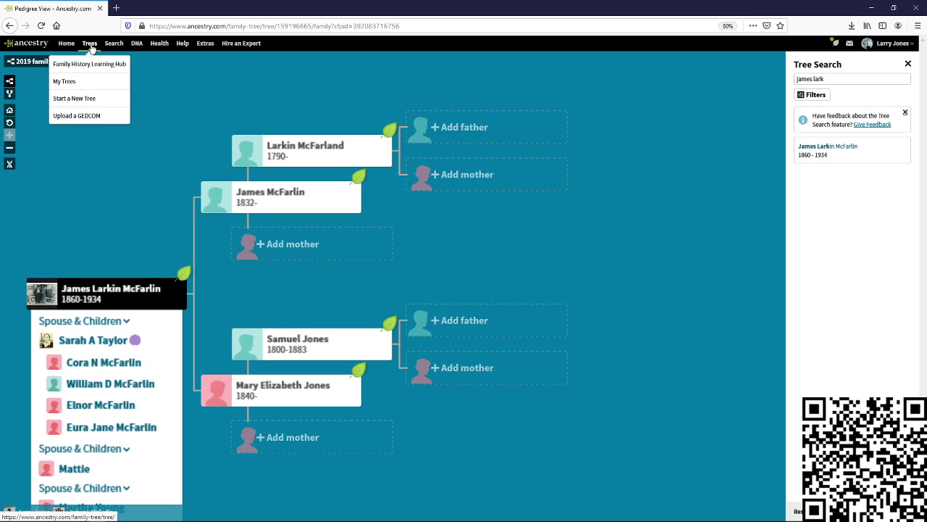
pyautogui.click(10, 111)
pyautogui.click(10, 114)
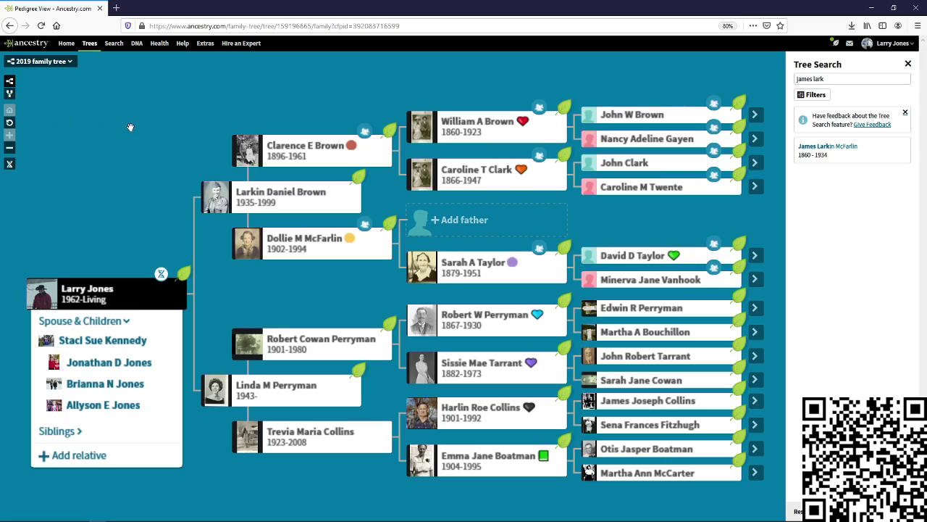
pyautogui.click(476, 226)
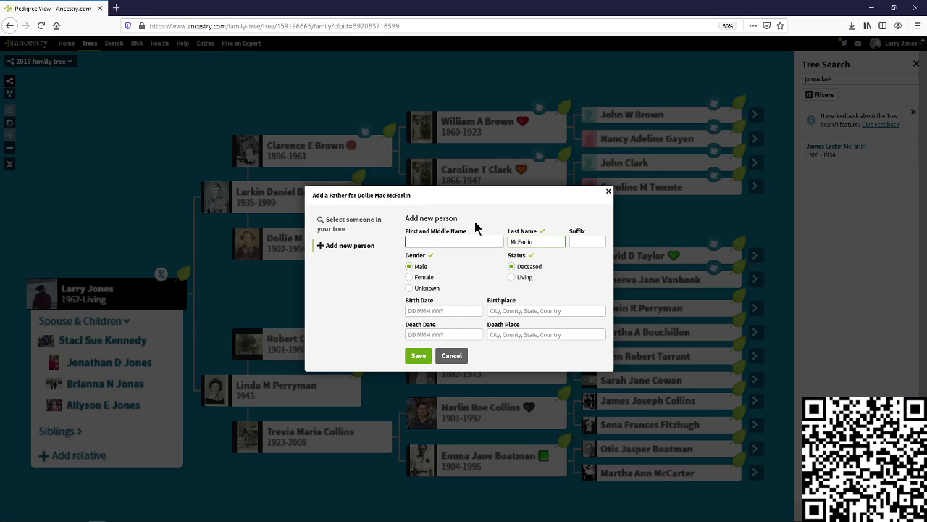
pyautogui.click(327, 226)
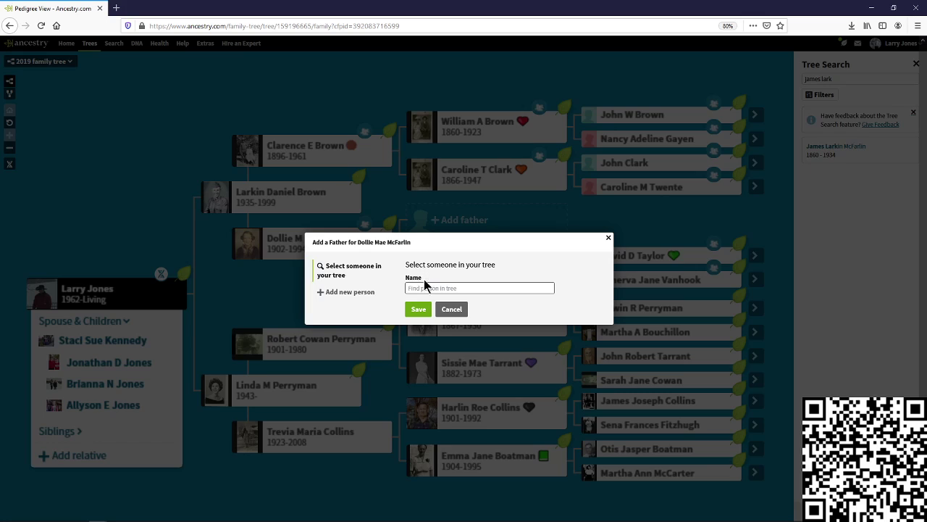
pyautogui.write('James lark')
pyautogui.click(435, 303)
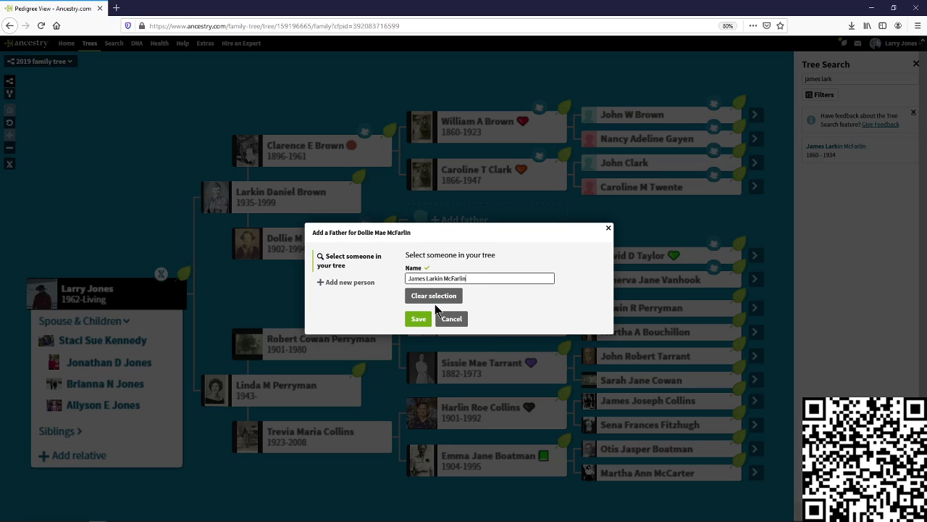
pyautogui.click(418, 319)
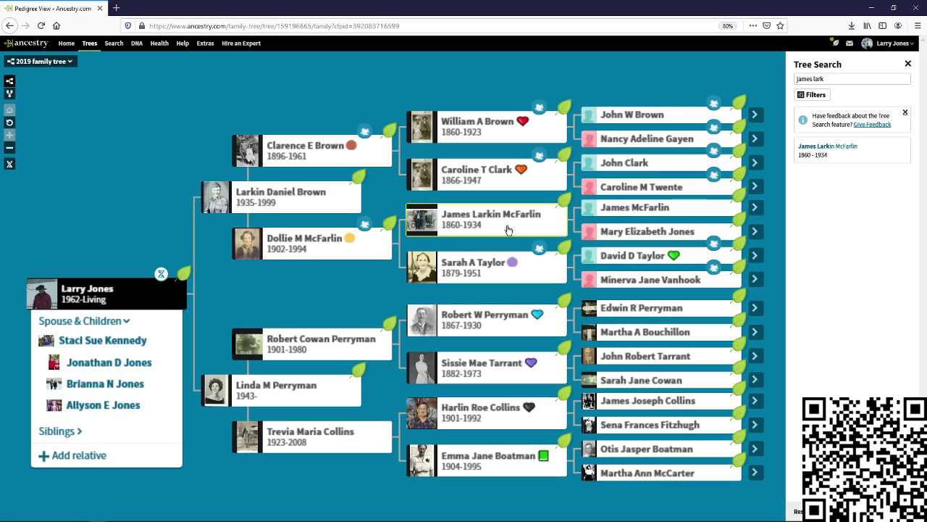
pyautogui.click(907, 67)
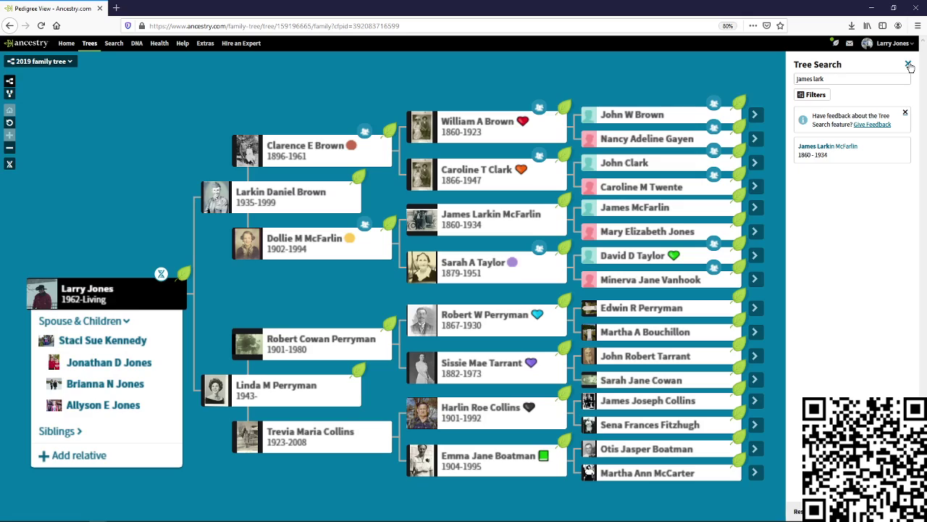
# Step: Expand the reconnected line beyond the great-grandfather's father and permanently delete the ancestor born in 1790 from the tree
pyautogui.click(754, 208)
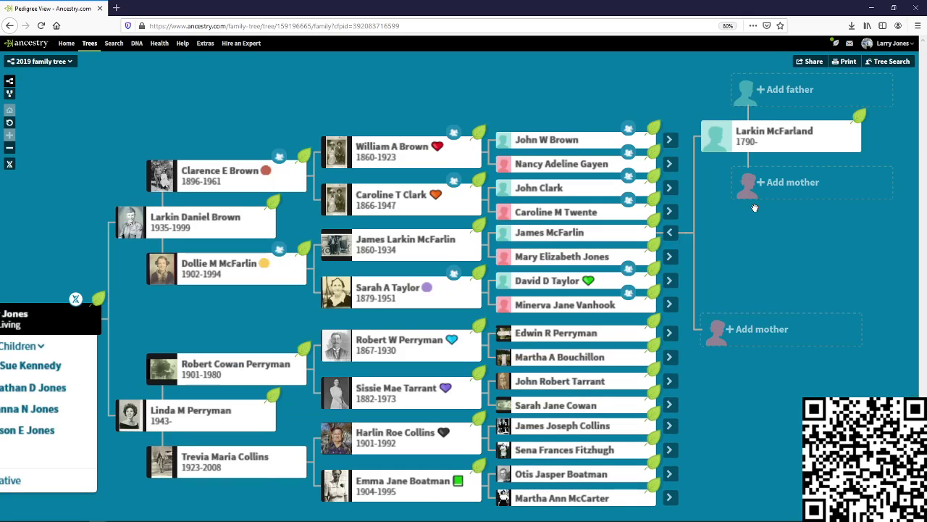
pyautogui.rightClick(779, 142)
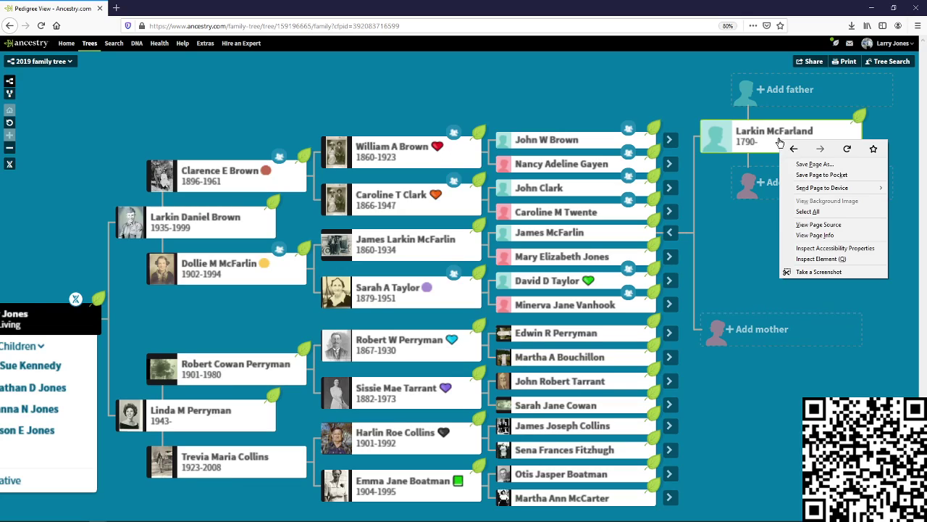
pyautogui.click(780, 142)
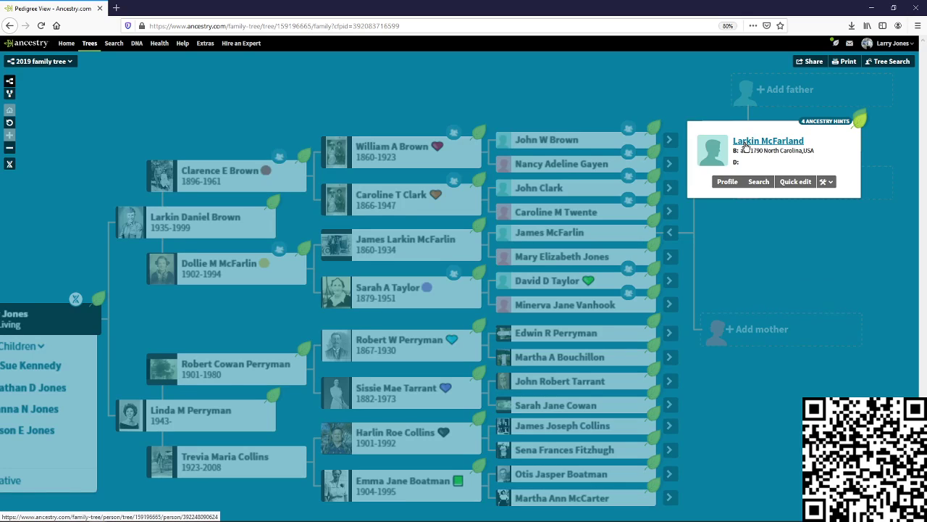
pyautogui.click(827, 181)
pyautogui.click(827, 247)
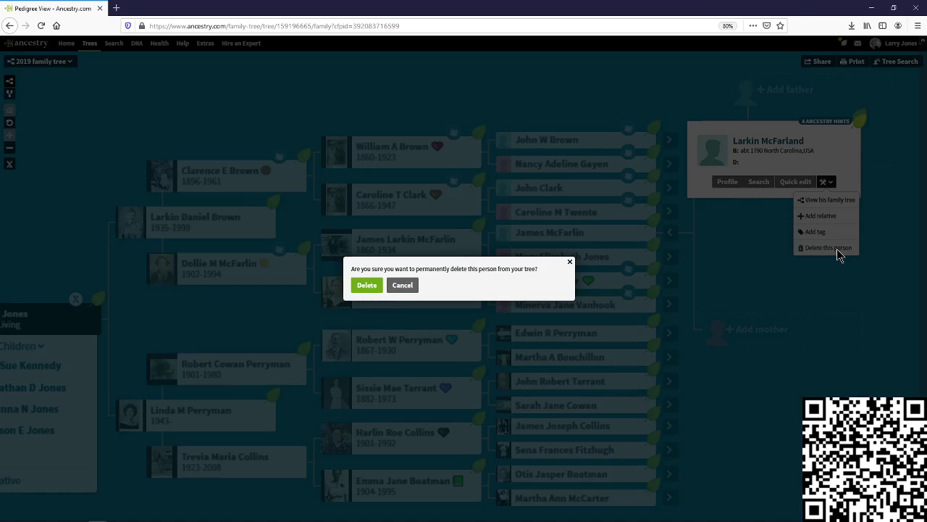
pyautogui.click(366, 285)
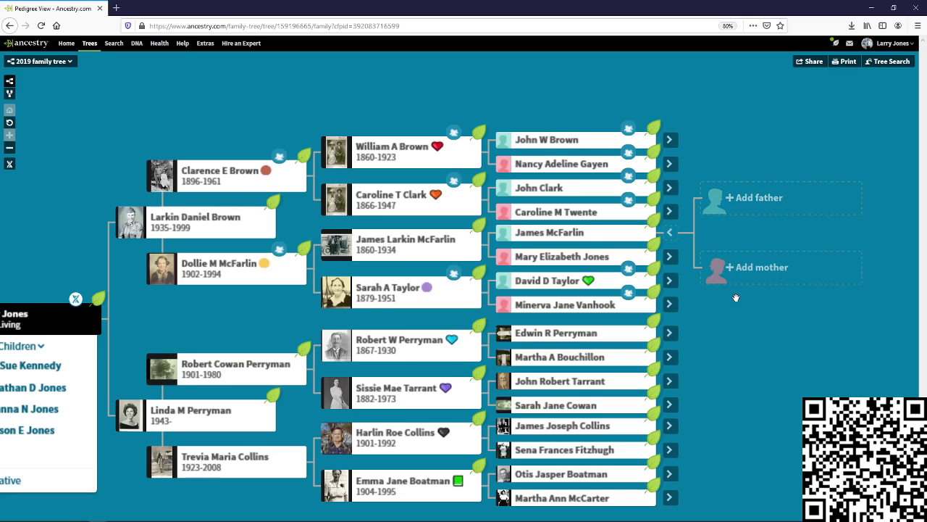
pyautogui.click(670, 232)
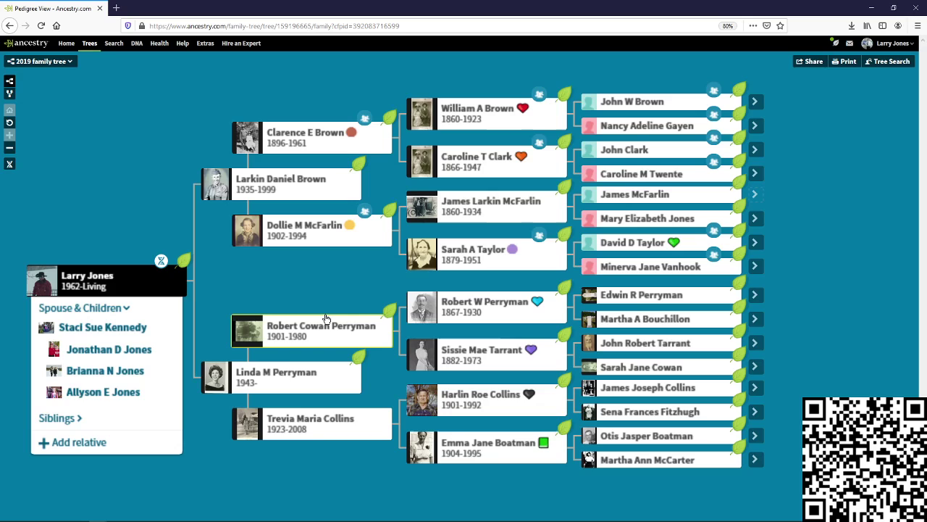
pyautogui.moveTo(364, 271); pyautogui.dragTo(392, 299)
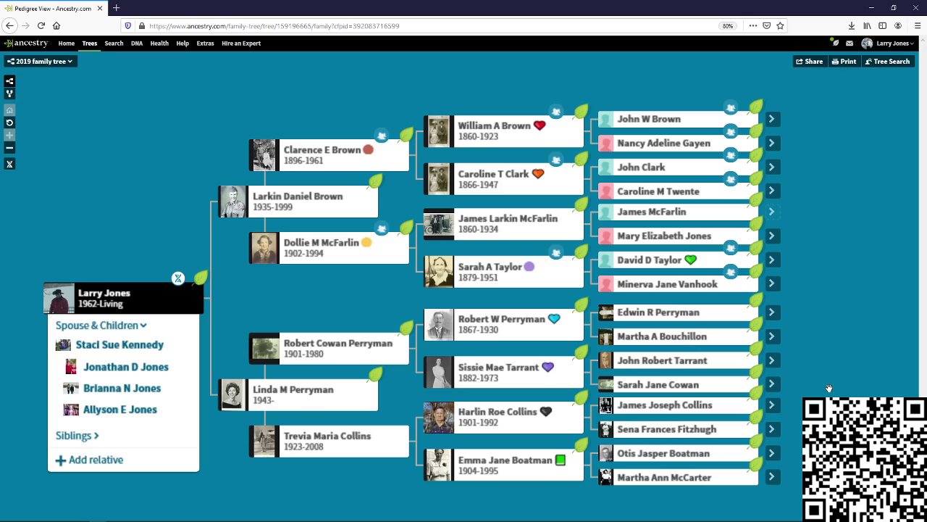
# Step: Expand the line of the ancestor tagged with a green heart, open his 1808-born father's profile, and close the notes
pyautogui.click(774, 261)
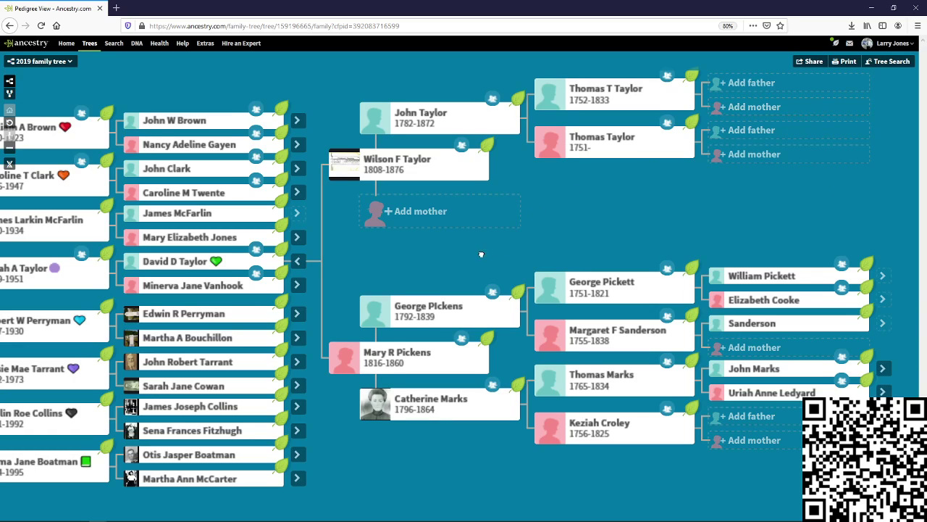
pyautogui.moveTo(482, 255); pyautogui.dragTo(533, 244)
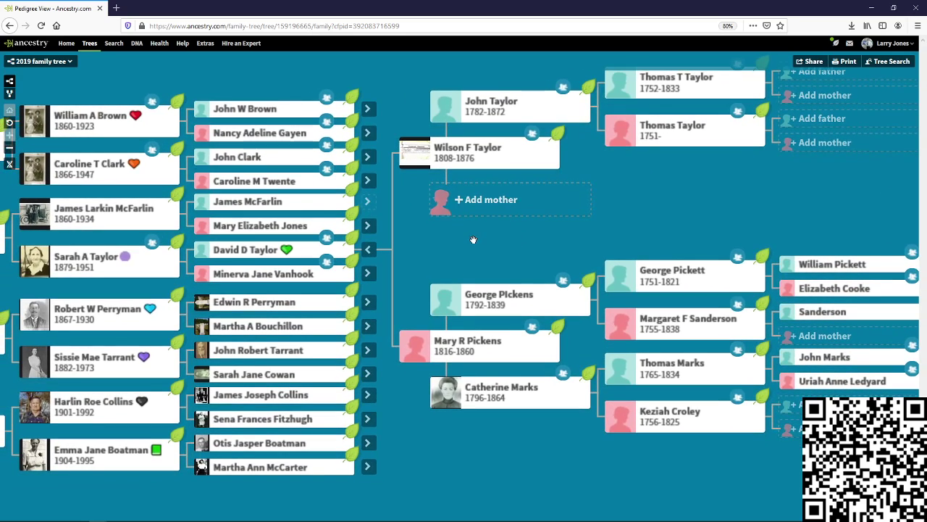
pyautogui.moveTo(471, 238); pyautogui.dragTo(481, 226)
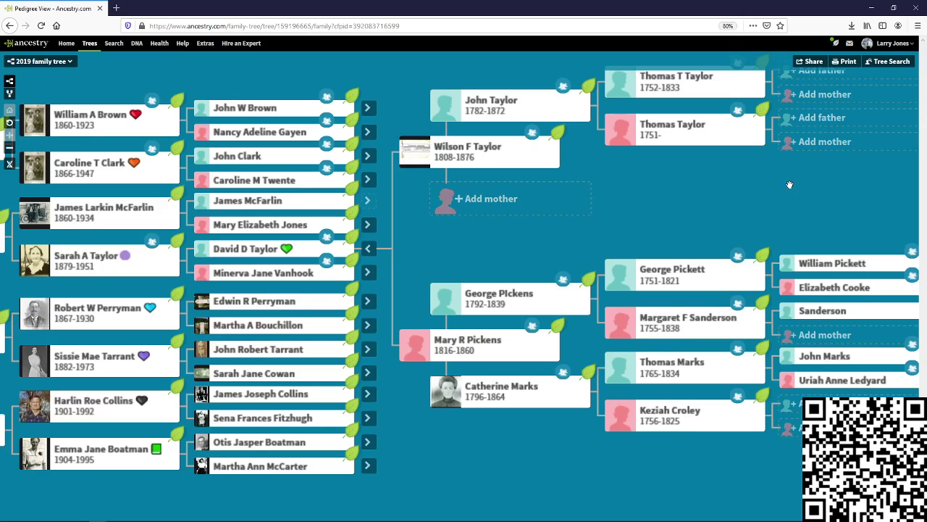
pyautogui.moveTo(466, 251); pyautogui.dragTo(566, 245)
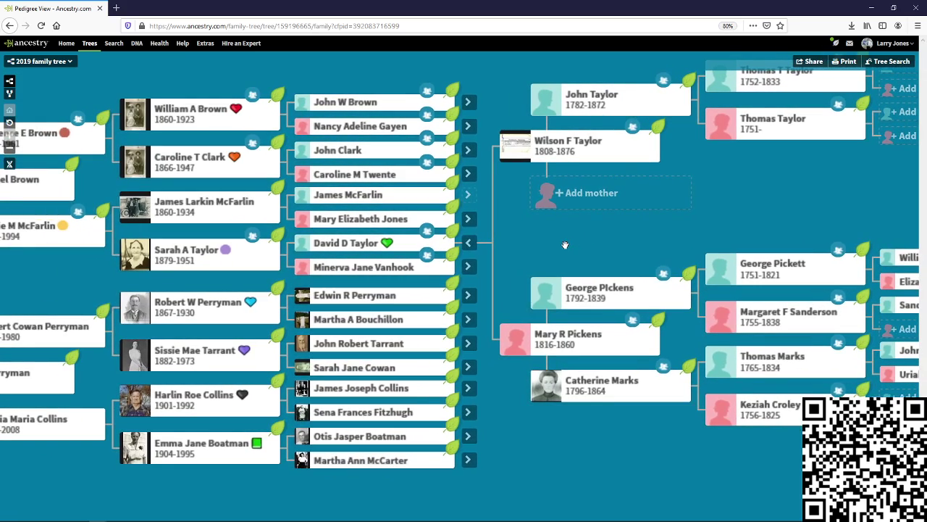
pyautogui.click(573, 142)
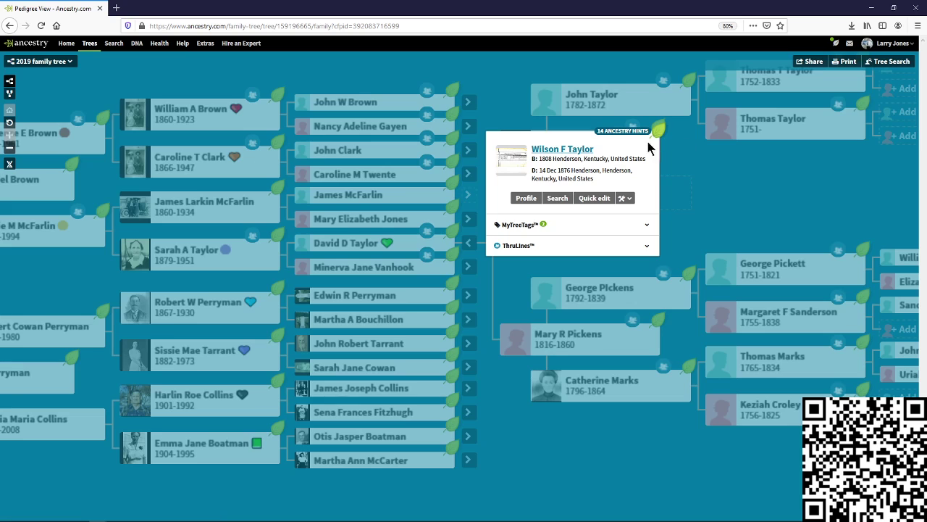
pyautogui.click(537, 197)
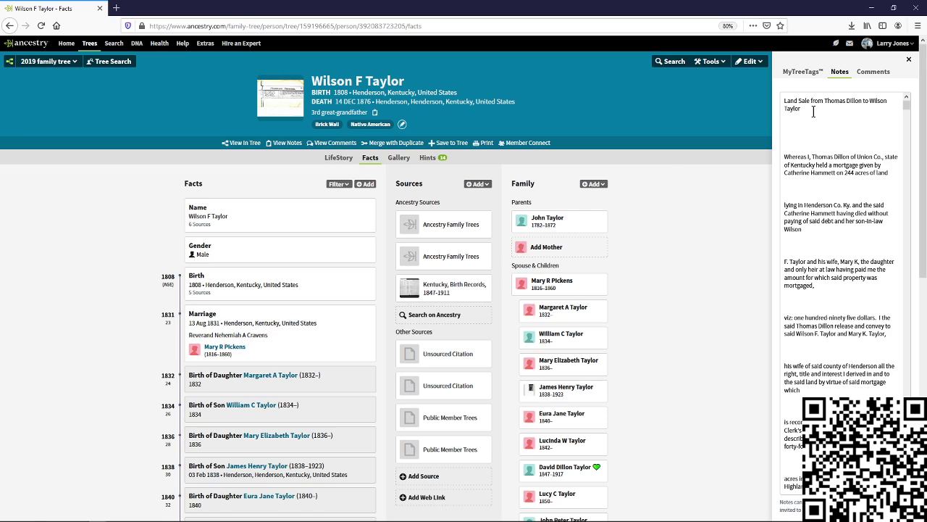
pyautogui.click(908, 62)
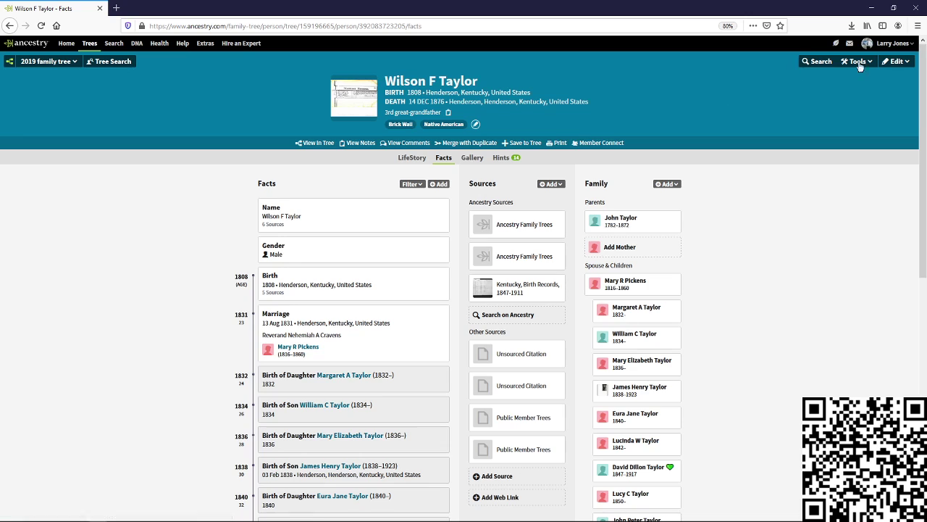
# Step: Remove the father from the 1808-born man's relationships and return to the 2019 family tree
pyautogui.click(898, 62)
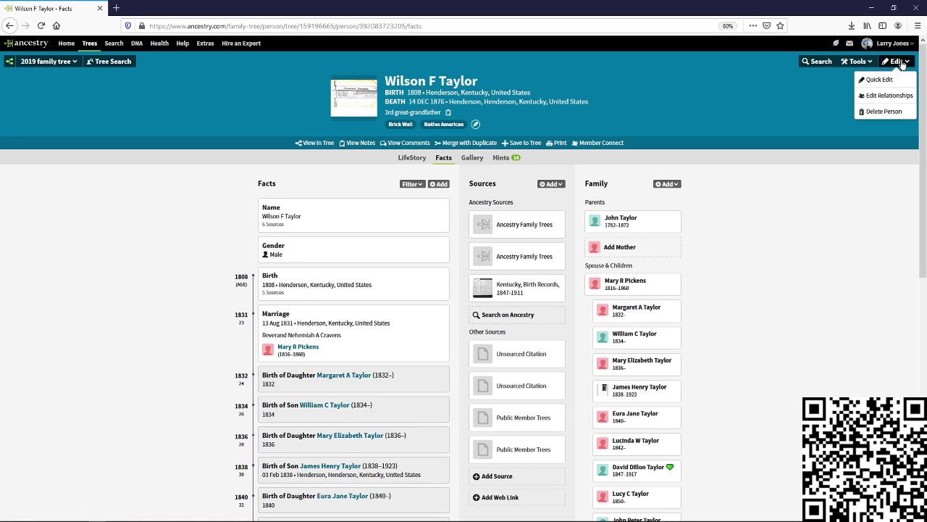
pyautogui.click(886, 96)
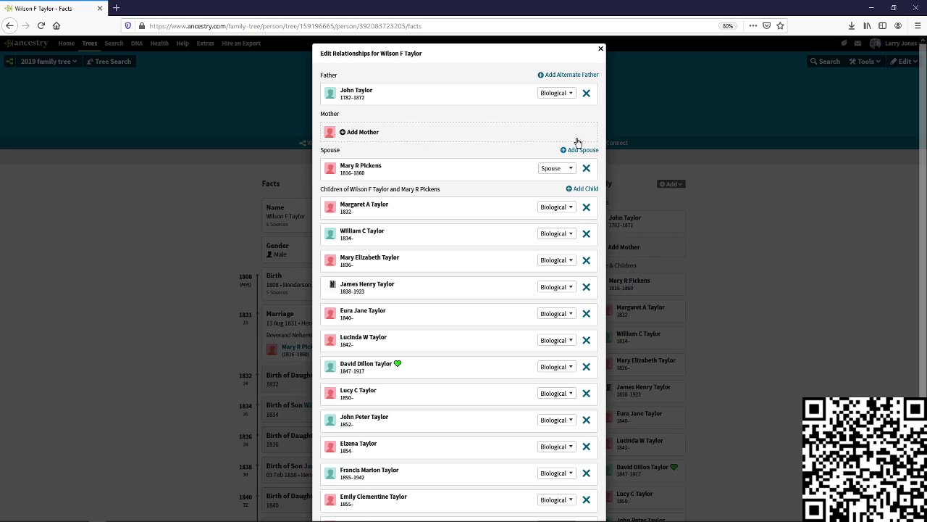
pyautogui.click(587, 97)
pyautogui.click(552, 152)
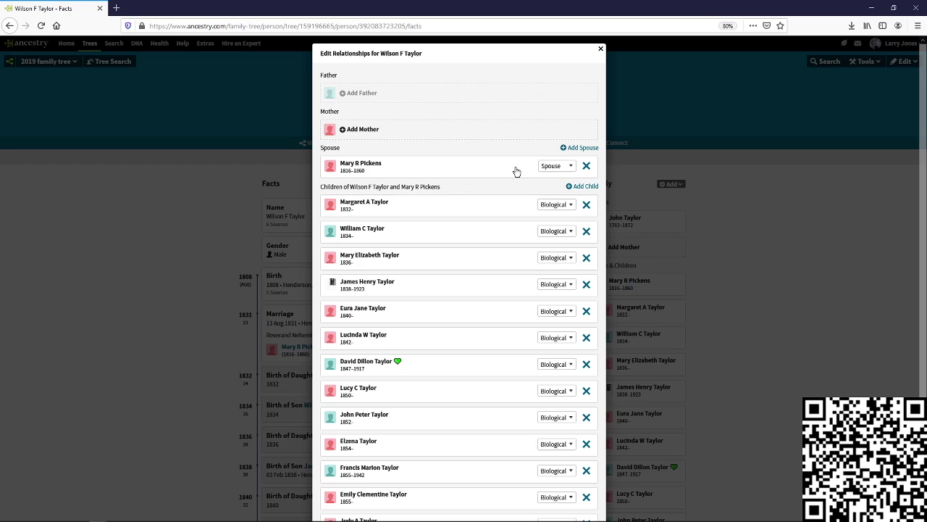
pyautogui.click(173, 187)
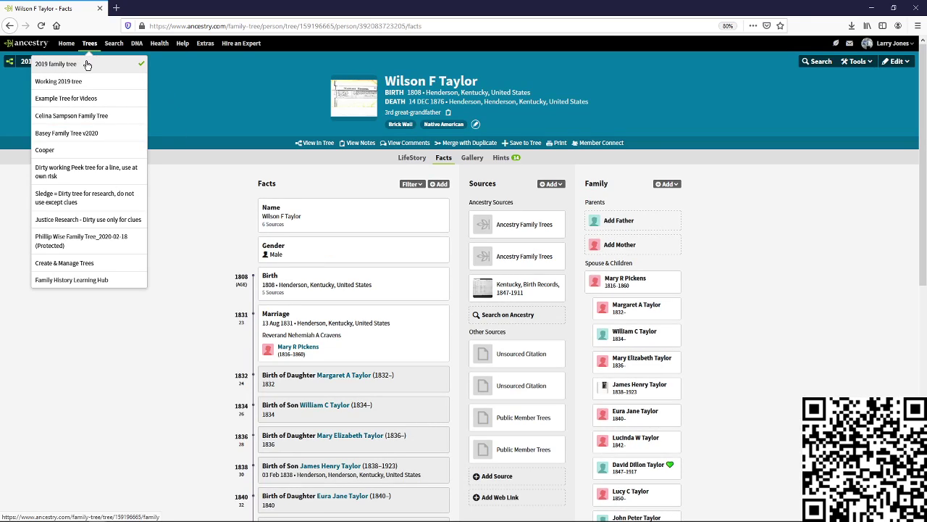
pyautogui.click(87, 64)
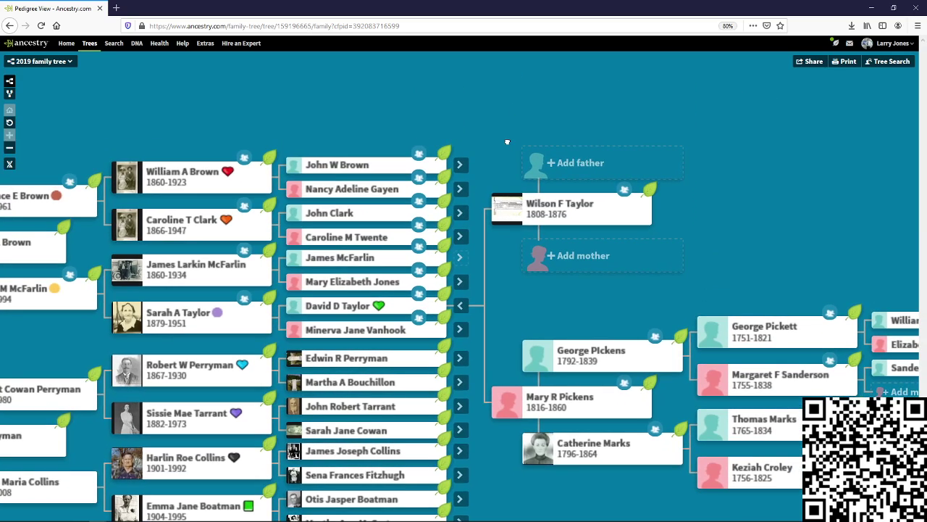
# Step: Expand the parents of the 1838-born second great-grandmother on the paternal line and open her profile
pyautogui.moveTo(507, 142); pyautogui.dragTo(512, 116)
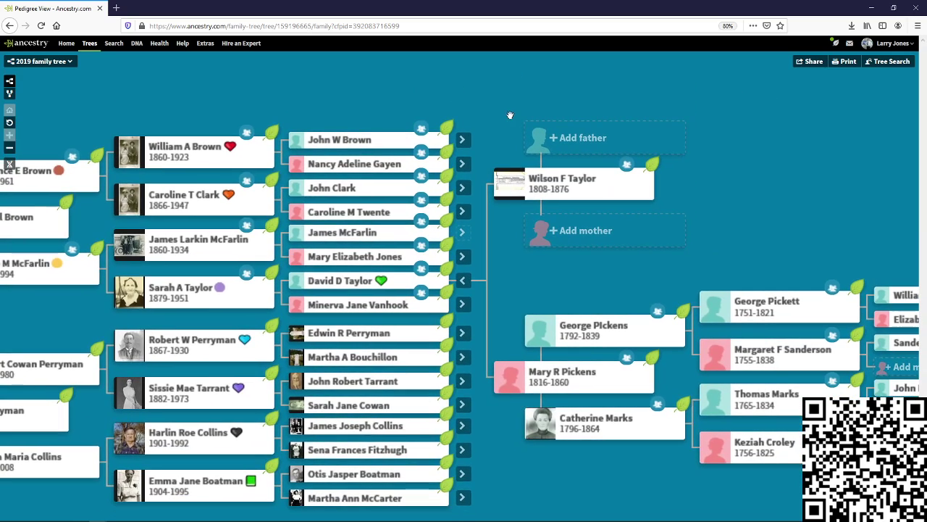
pyautogui.click(463, 164)
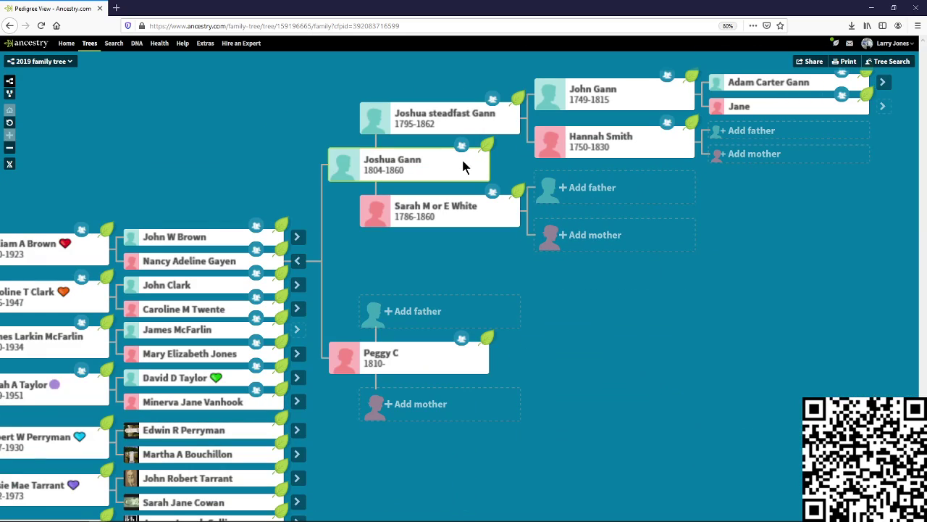
pyautogui.moveTo(409, 253); pyautogui.dragTo(534, 221)
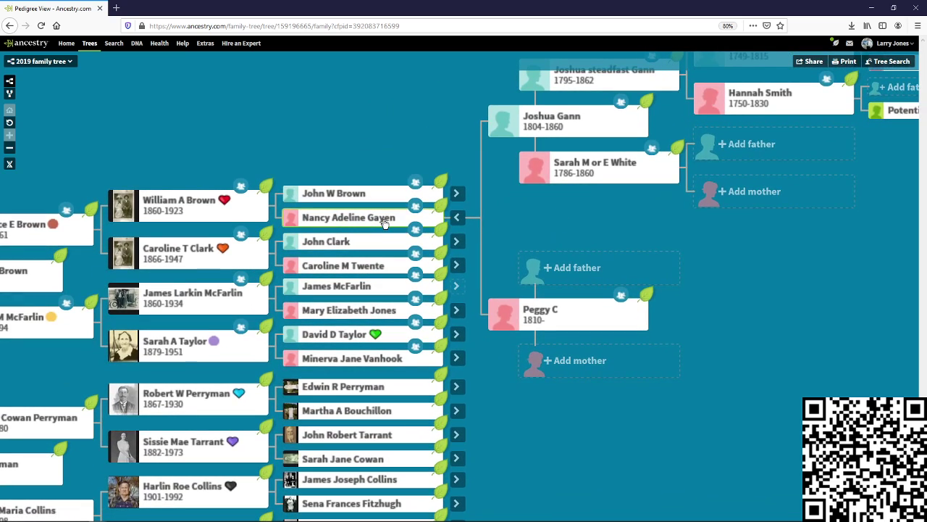
pyautogui.click(385, 220)
pyautogui.click(320, 270)
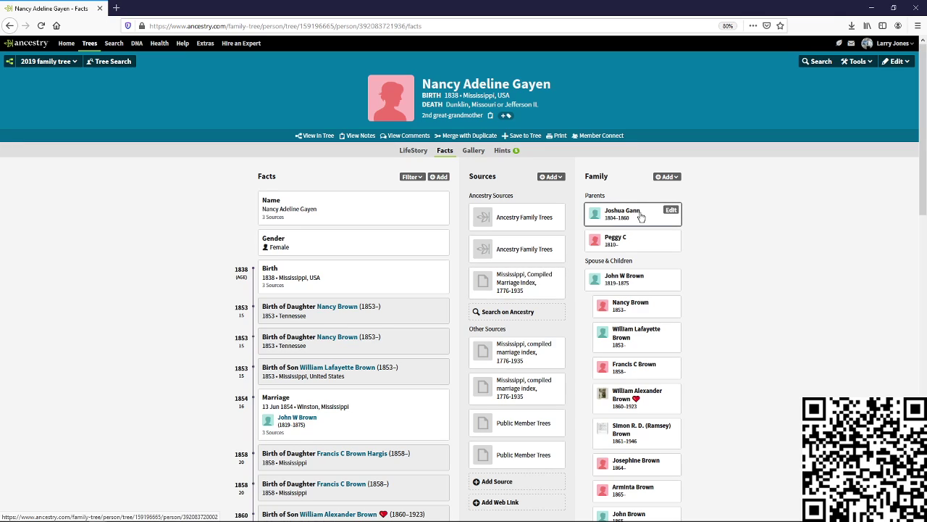
# Step: Remove both the mother and the father from the 1838-born woman's relationships and close the relationship editor
pyautogui.click(898, 62)
pyautogui.click(881, 97)
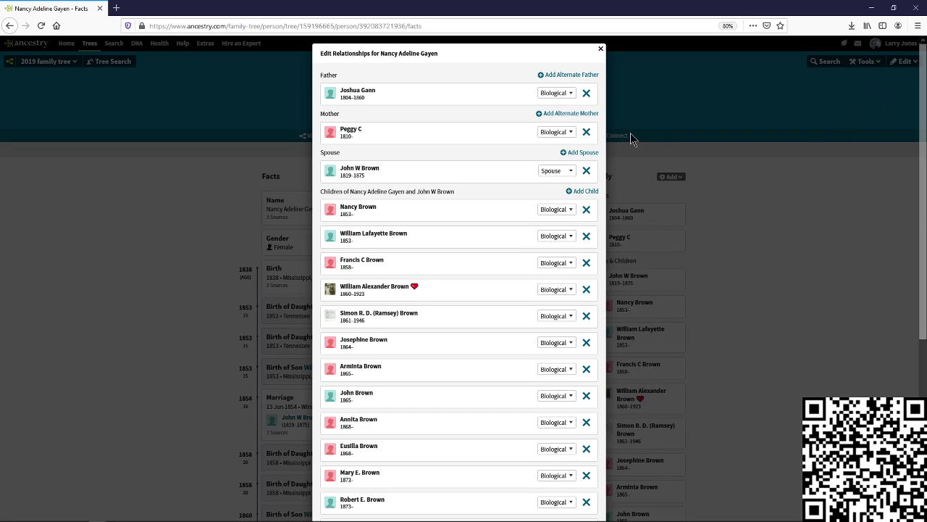
pyautogui.click(586, 131)
pyautogui.click(543, 187)
pyautogui.click(586, 93)
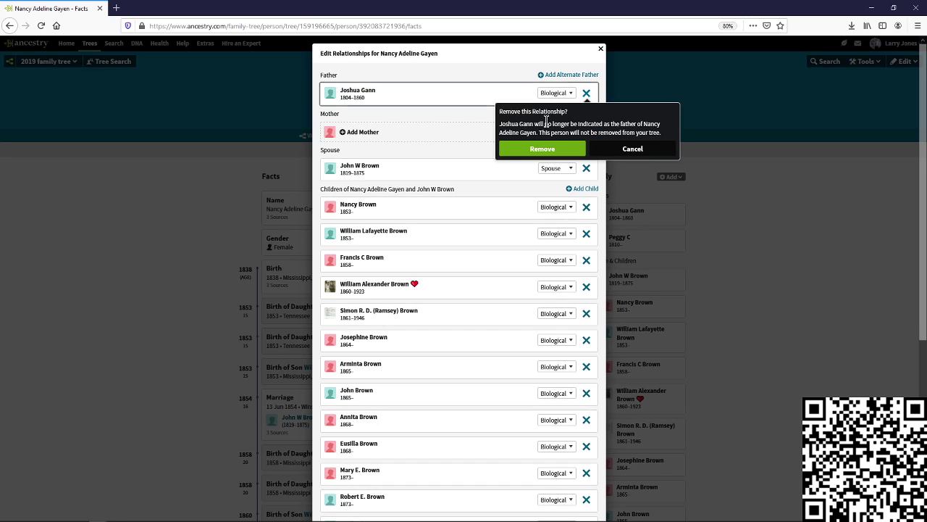
pyautogui.click(509, 149)
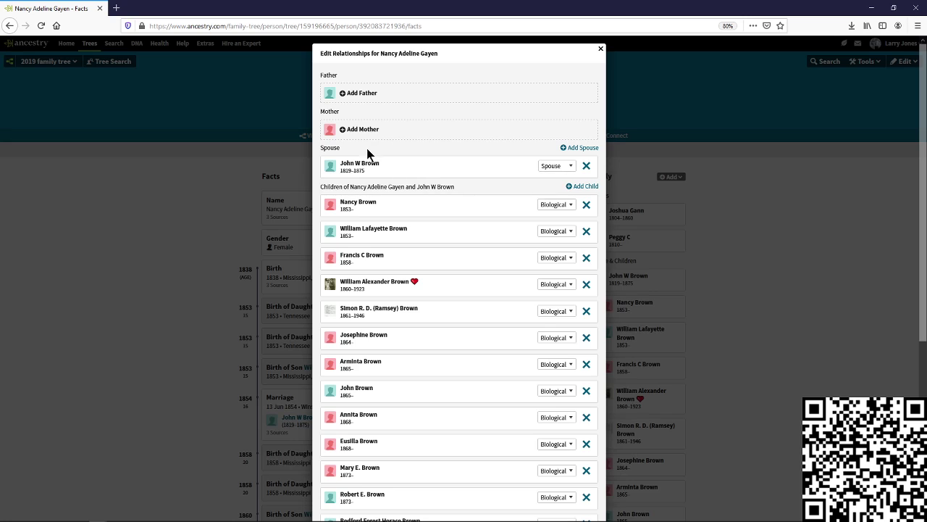
pyautogui.click(194, 216)
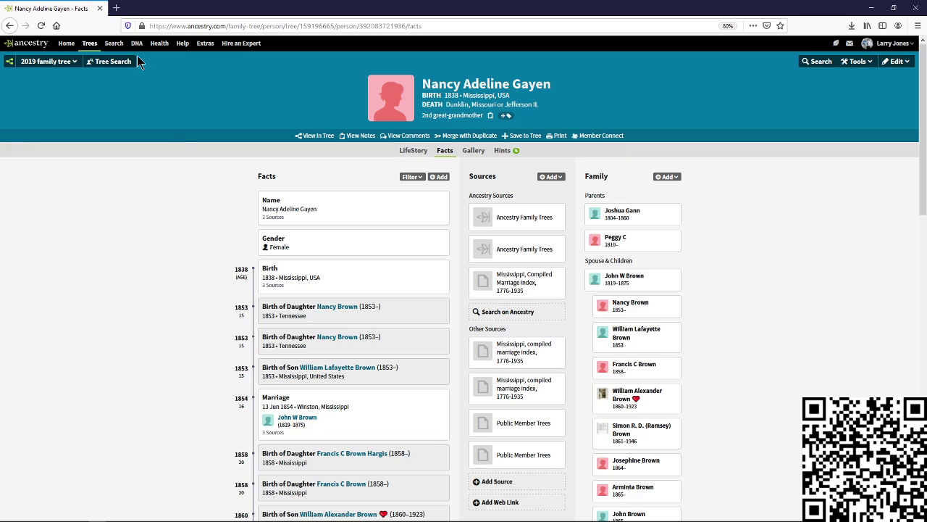
# Step: Return to the 2019 family tree and collapse the 1838-born woman's branch
pyautogui.click(72, 62)
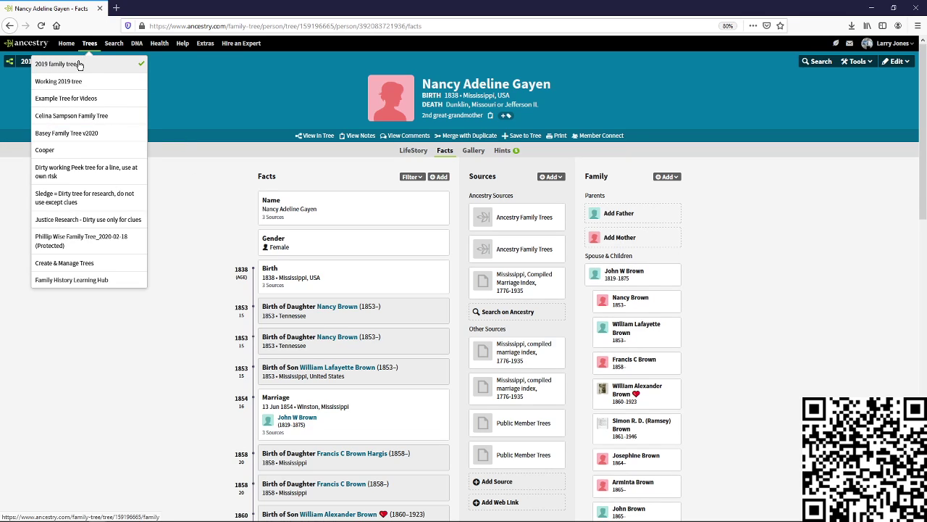
pyautogui.click(80, 64)
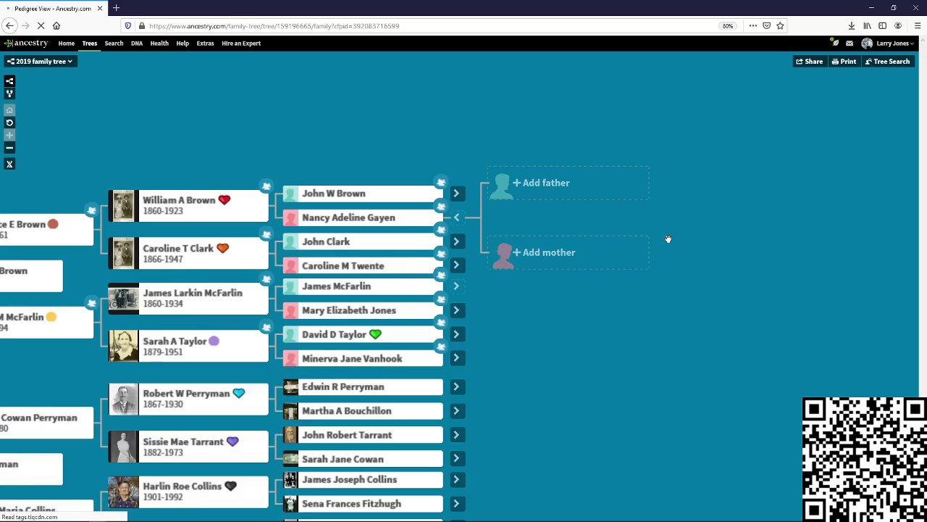
pyautogui.moveTo(529, 320); pyautogui.dragTo(651, 275)
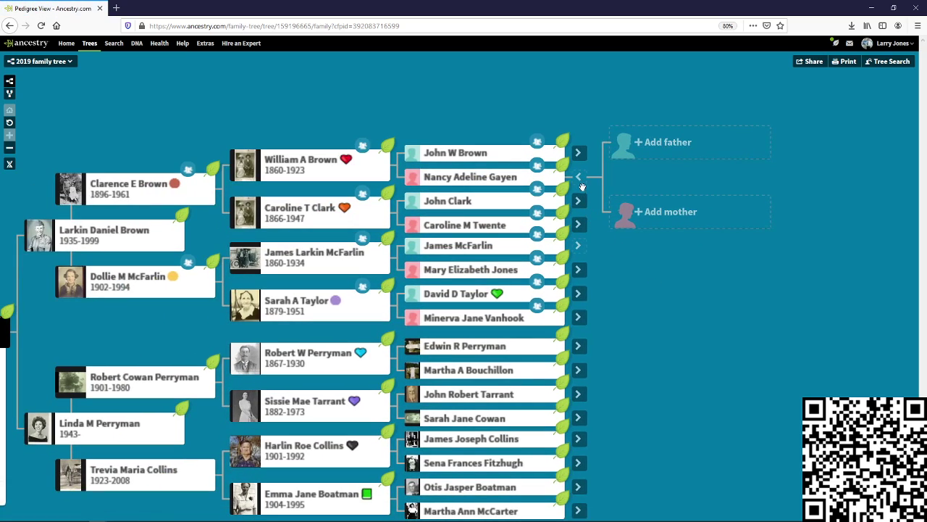
pyautogui.moveTo(582, 187); pyautogui.dragTo(758, 135)
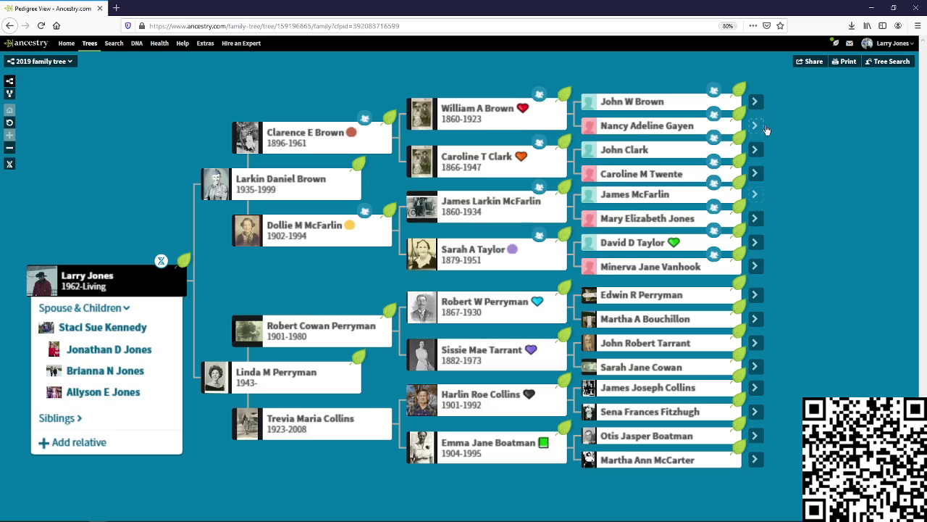
# Step: Display the family tree of the home person's father, born in 1935
pyautogui.click(273, 190)
pyautogui.click(338, 243)
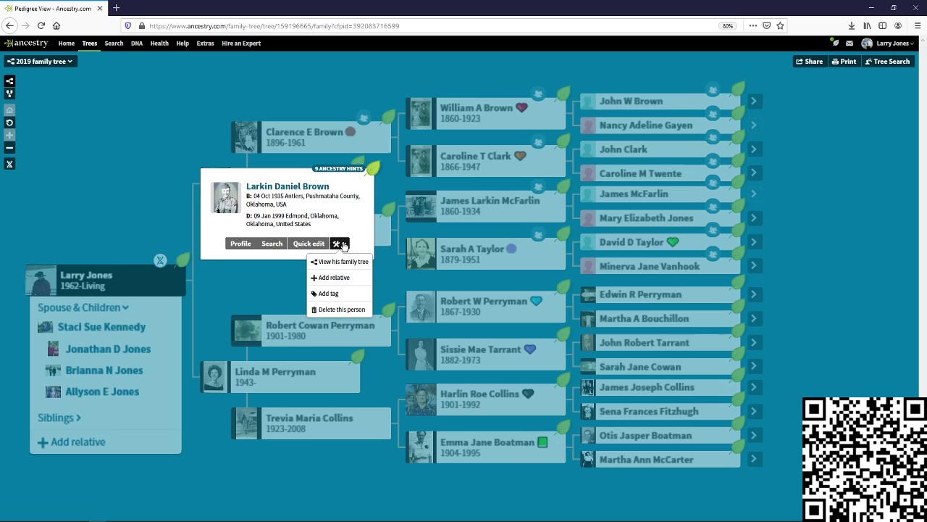
pyautogui.click(343, 261)
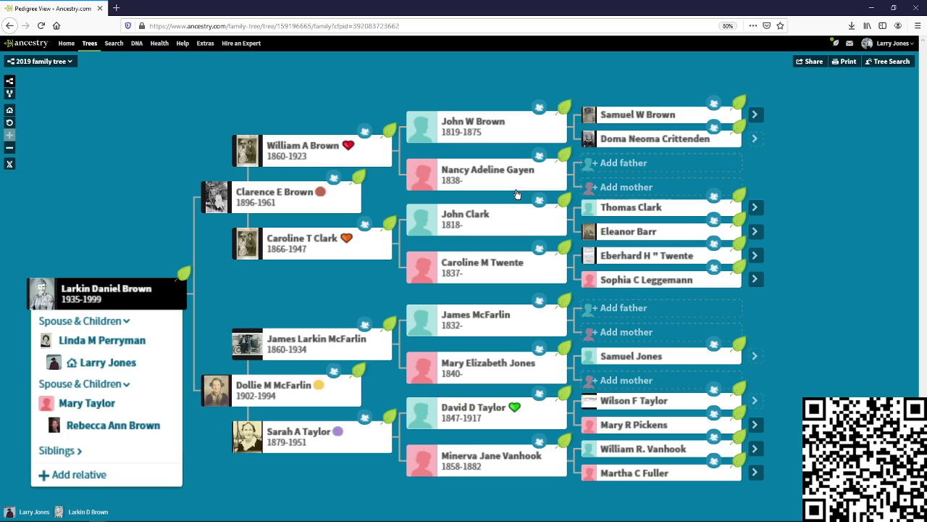
# Step: Review the notes on the 1838-born woman's profile, close them, and return to the 2019 family tree
pyautogui.click(511, 182)
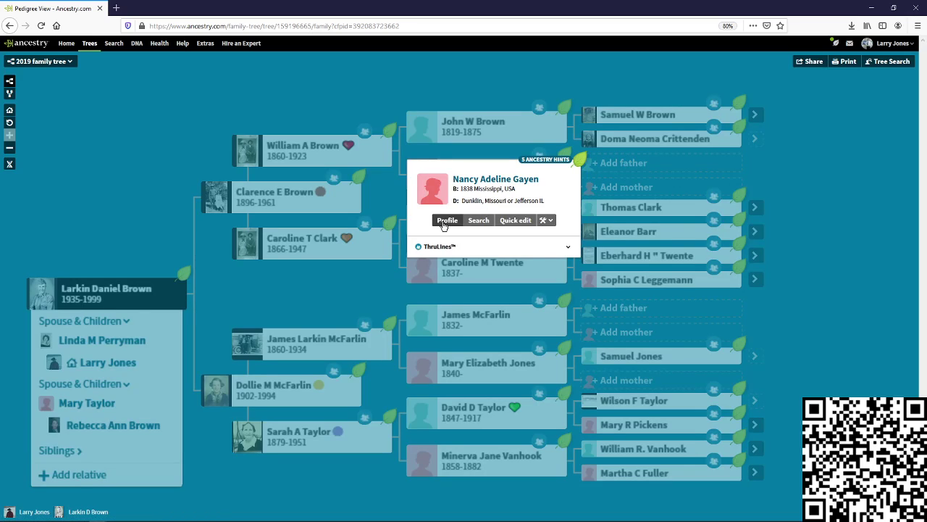
pyautogui.click(444, 223)
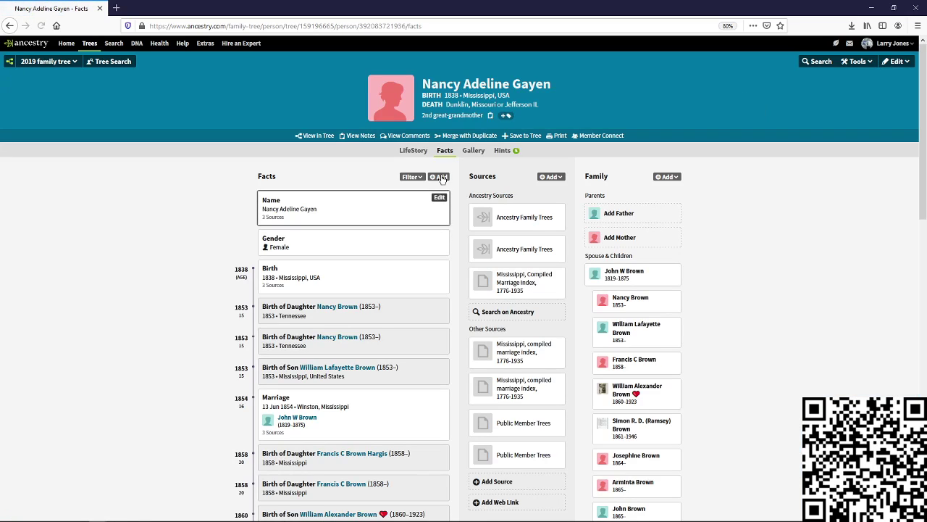
pyautogui.click(358, 135)
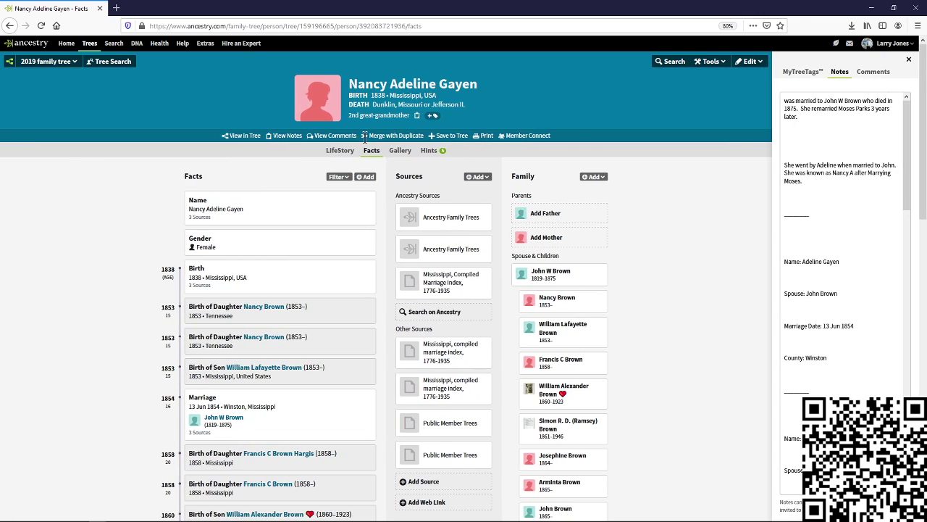
pyautogui.click(910, 63)
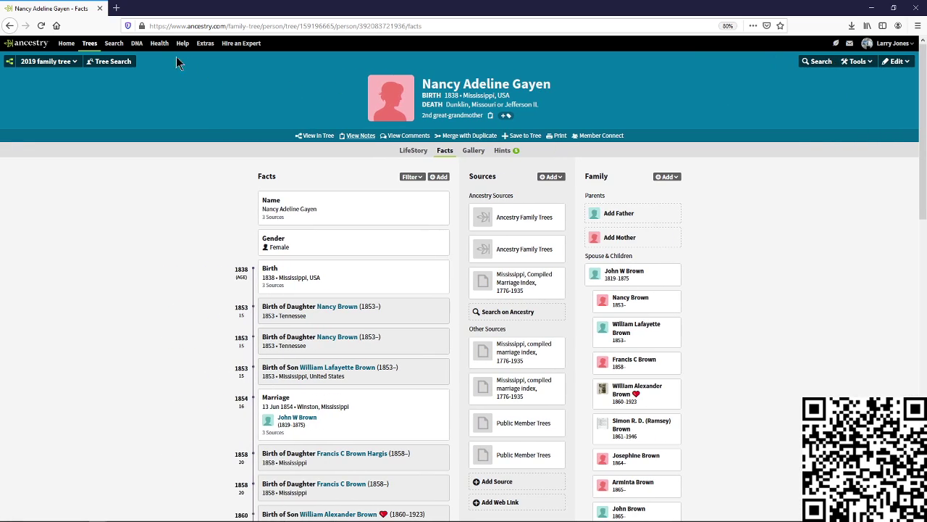
pyautogui.click(68, 61)
pyautogui.click(71, 64)
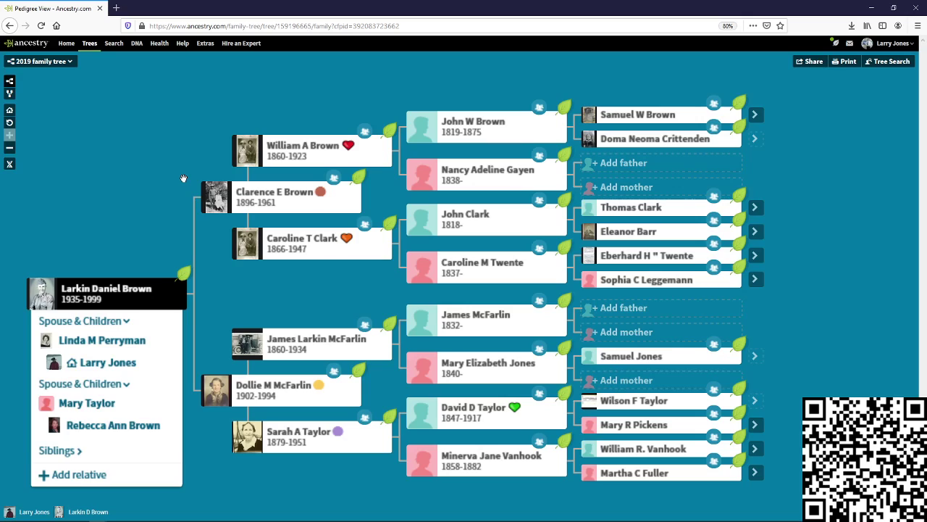
# Step: Return to the home person, then find the 1860–1934 paternal great-grandfather through tree search and display his branch
pyautogui.click(10, 112)
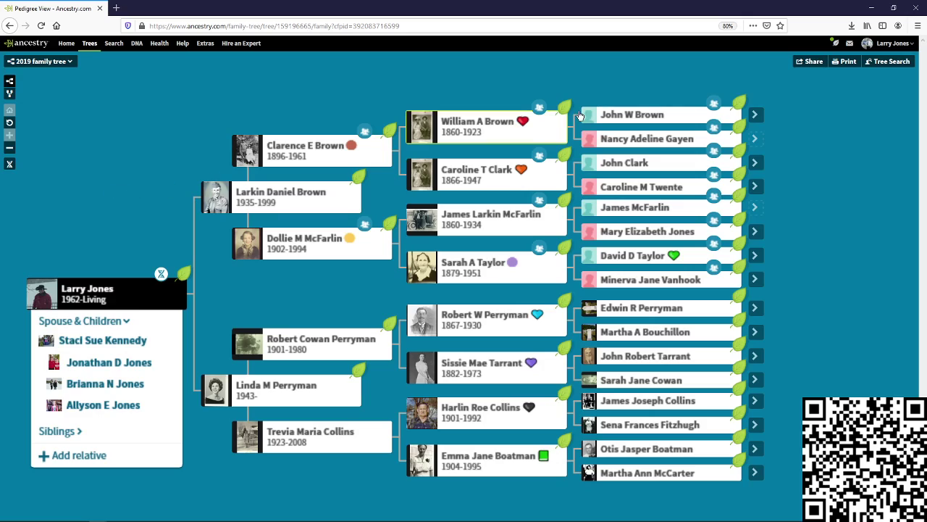
pyautogui.click(884, 66)
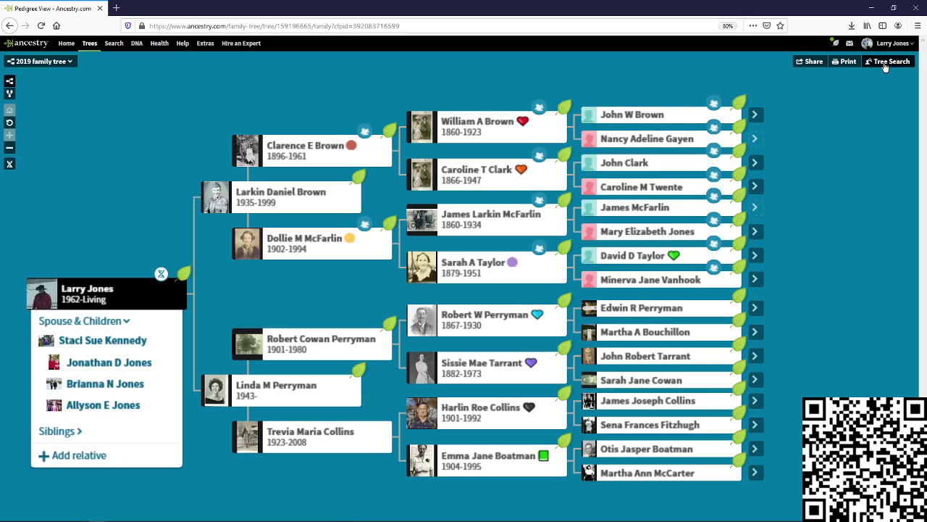
pyautogui.write('ja')
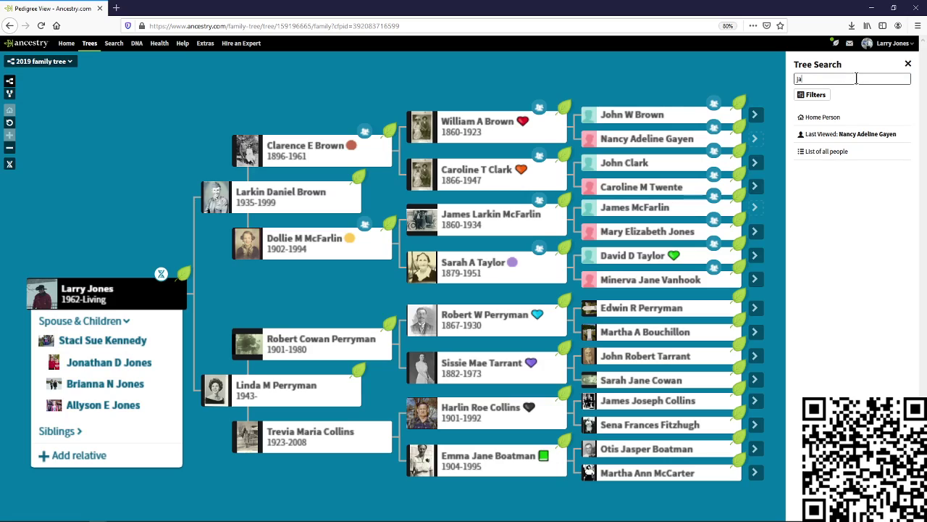
pyautogui.write('mes')
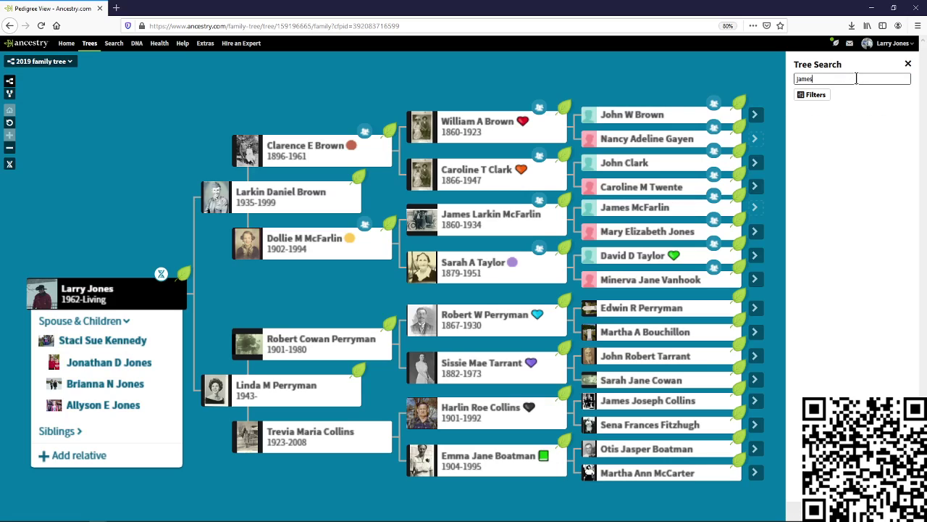
pyautogui.write(' lark')
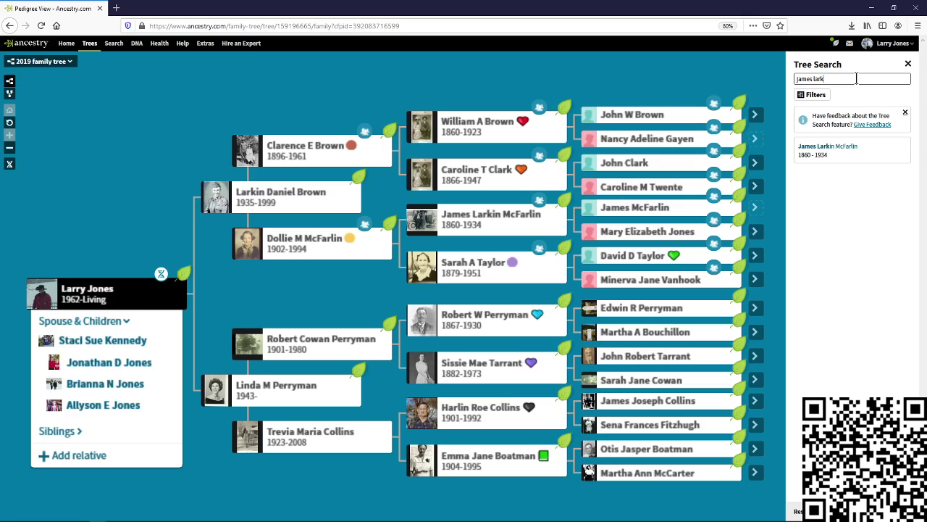
pyautogui.click(832, 148)
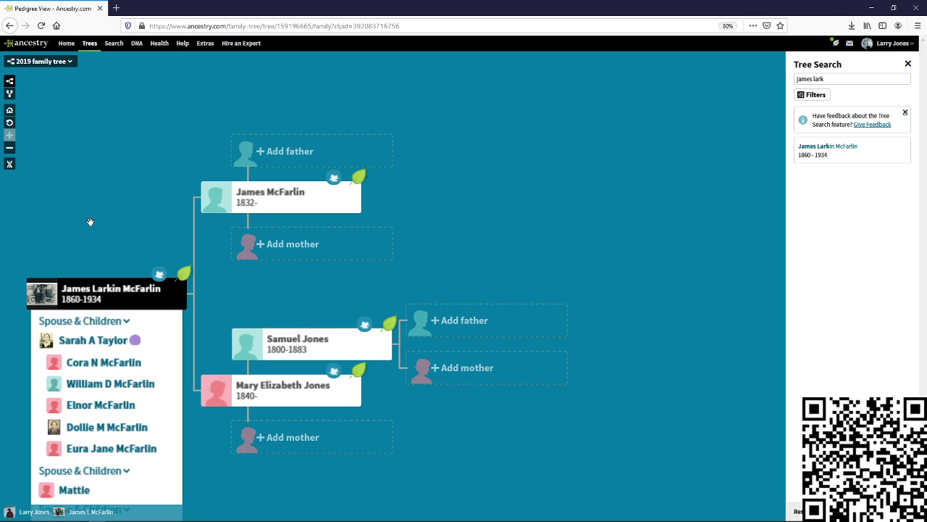
# Step: Reload the 2019 family tree and center it on the home person again
pyautogui.click(92, 49)
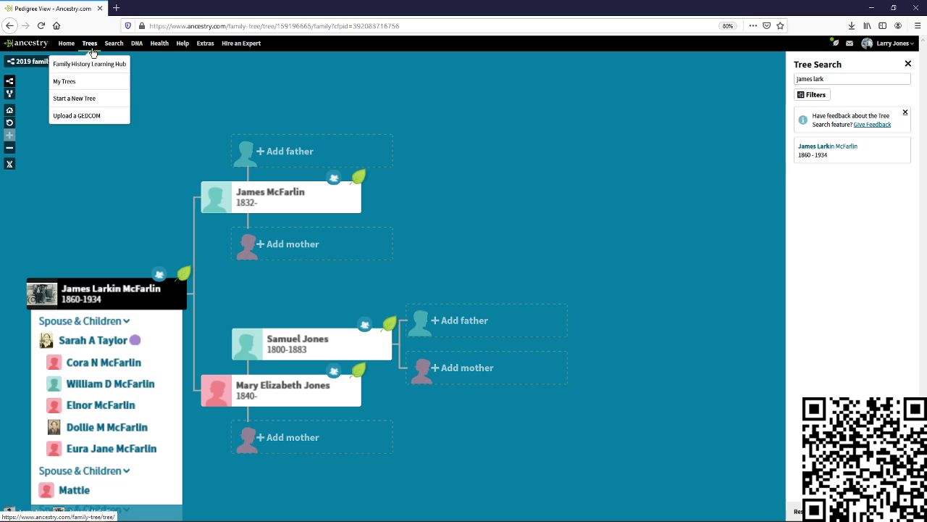
pyautogui.click(91, 63)
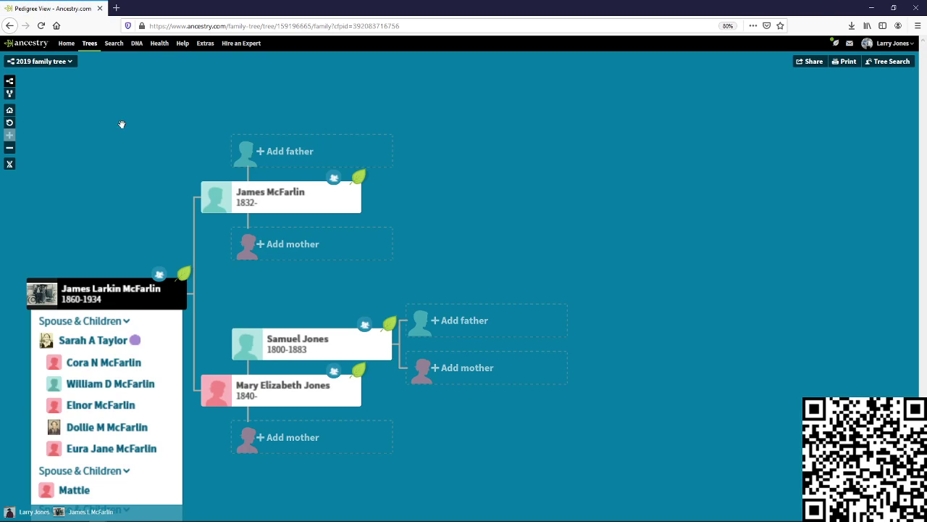
pyautogui.click(9, 110)
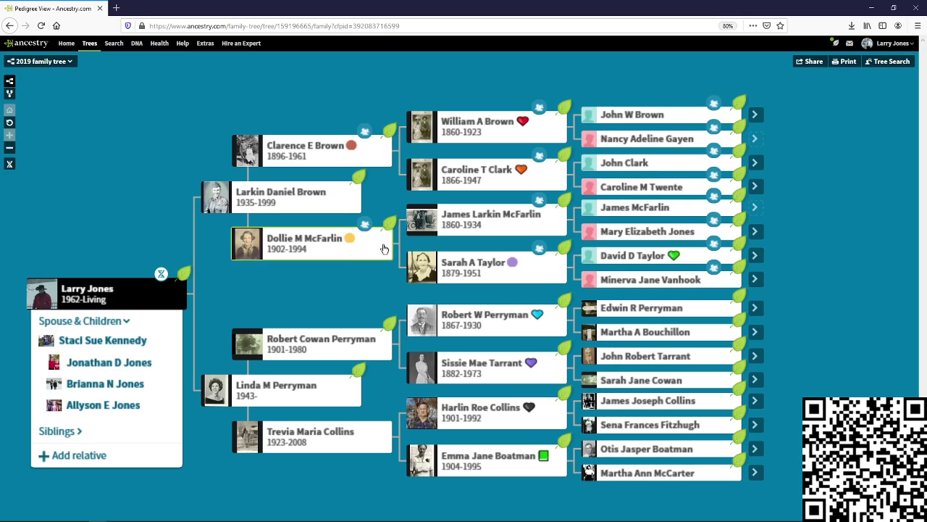
# Step: Open the profile of the 1902-born paternal grandmother and remove her father from her relationships
pyautogui.click(357, 246)
pyautogui.click(273, 303)
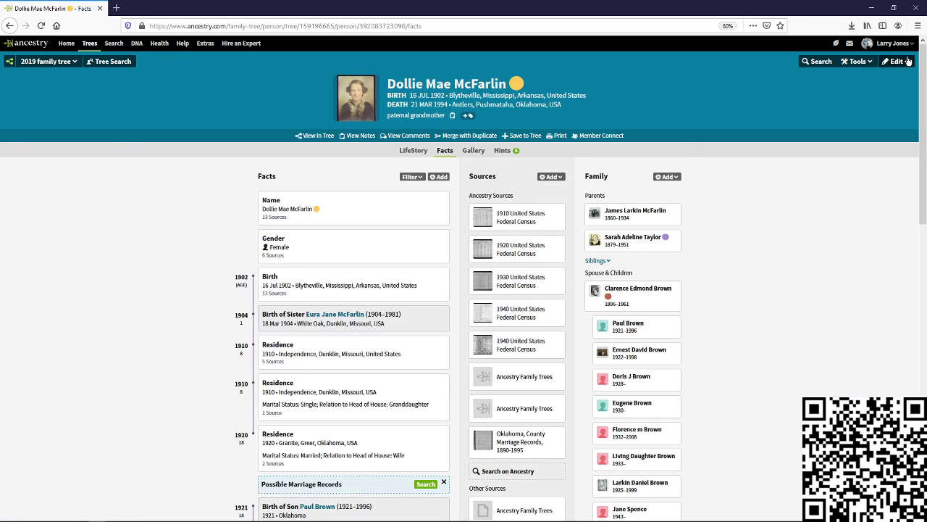
pyautogui.click(902, 64)
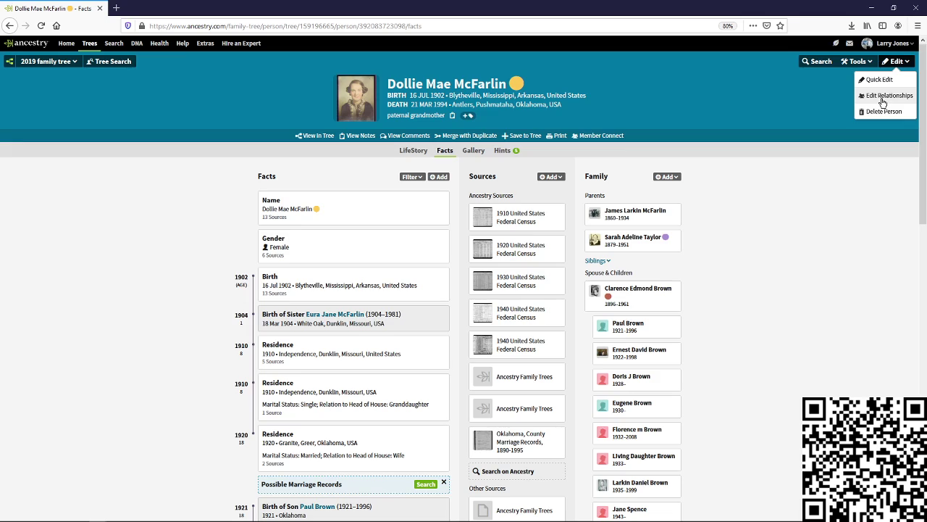
pyautogui.click(880, 97)
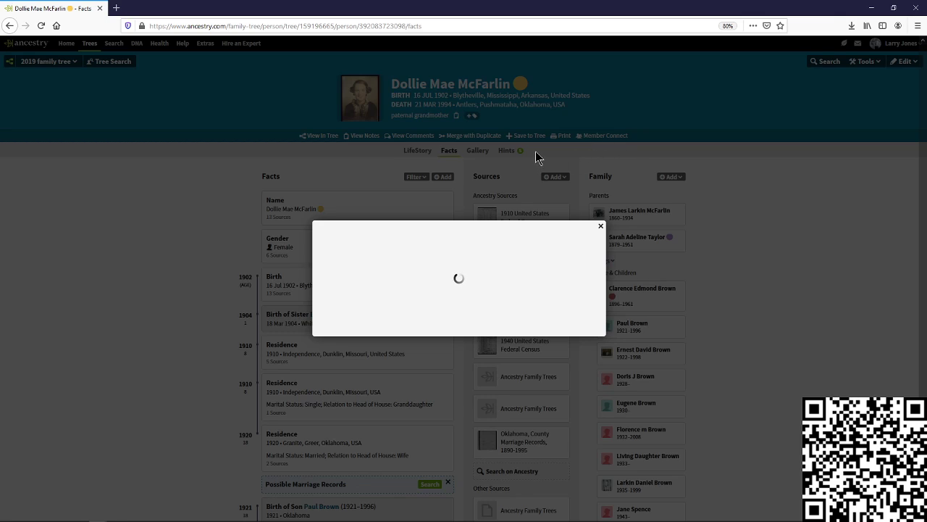
pyautogui.click(600, 226)
pyautogui.click(897, 61)
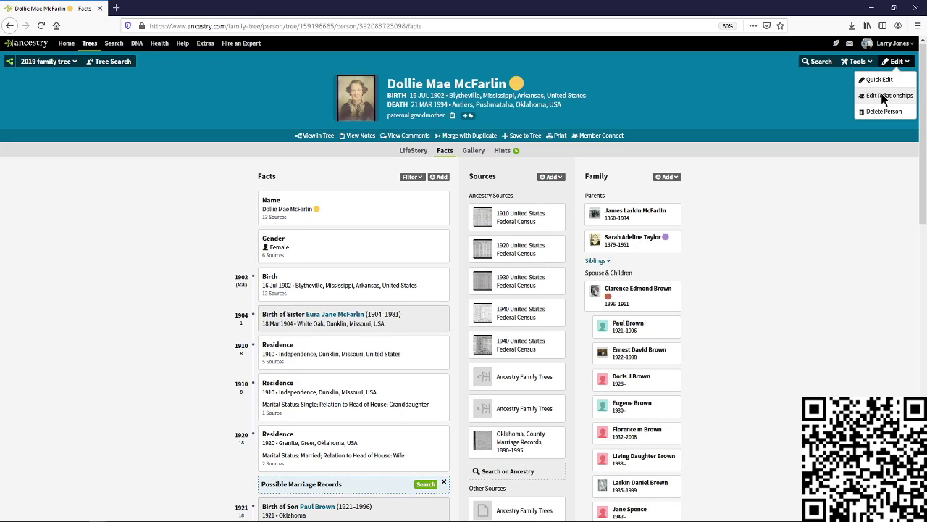
pyautogui.click(885, 93)
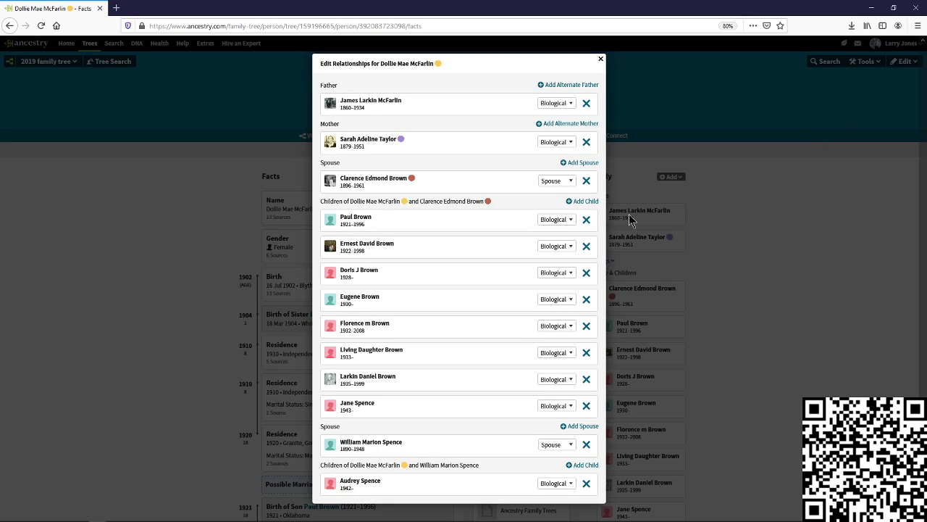
pyautogui.click(587, 103)
pyautogui.click(536, 167)
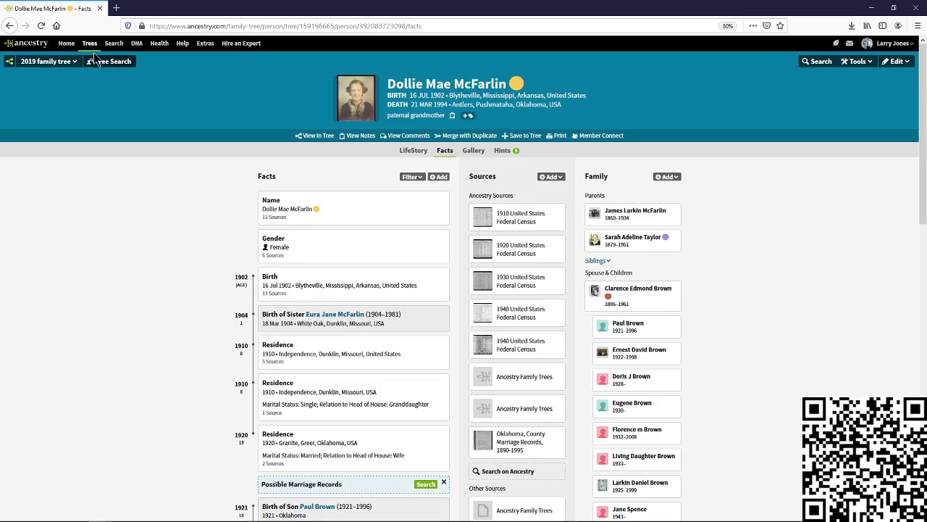
# Step: Leave the paternal grandmother's profile and display the 2019 family tree
pyautogui.click(86, 98)
pyautogui.click(91, 45)
pyautogui.click(54, 66)
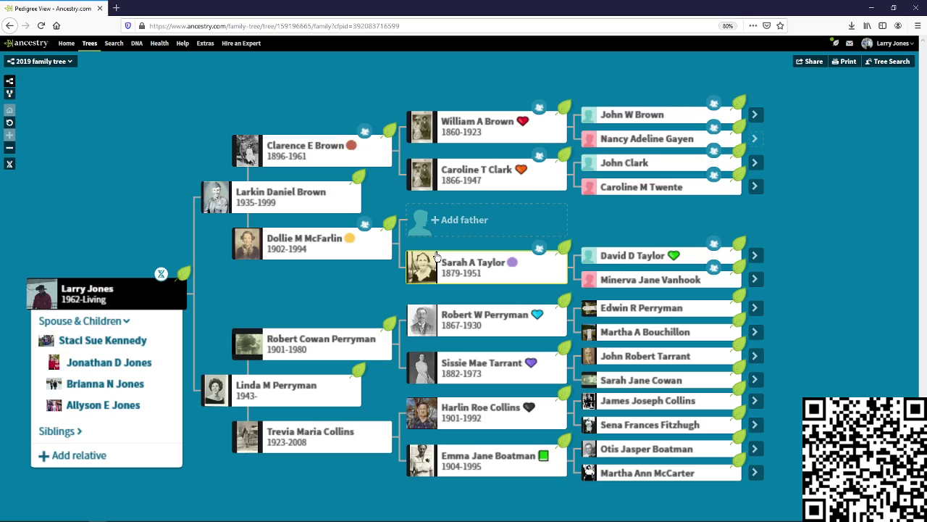
# Step: Reopen the 1902-born paternal grandmother's profile from the tree and review its notes on the floating tree
pyautogui.click(342, 247)
pyautogui.click(282, 304)
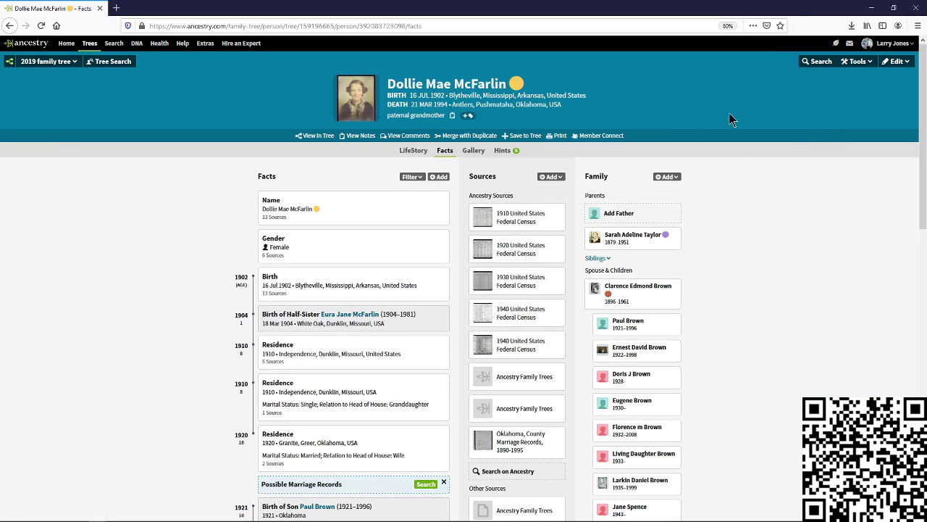
pyautogui.click(363, 136)
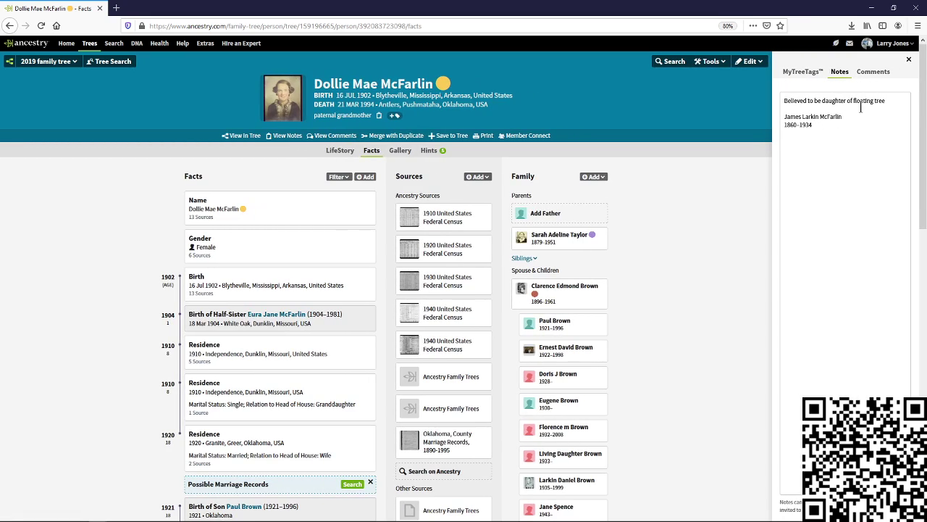
pyautogui.click(816, 125)
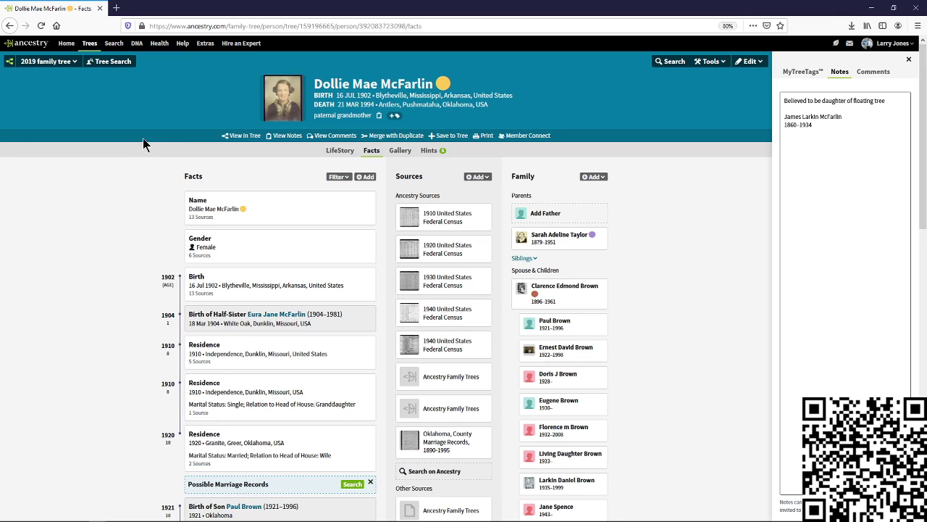
# Step: Tag the 1902-born paternal grandmother with the Brick Wall research status and return to the 2019 family tree
pyautogui.click(394, 116)
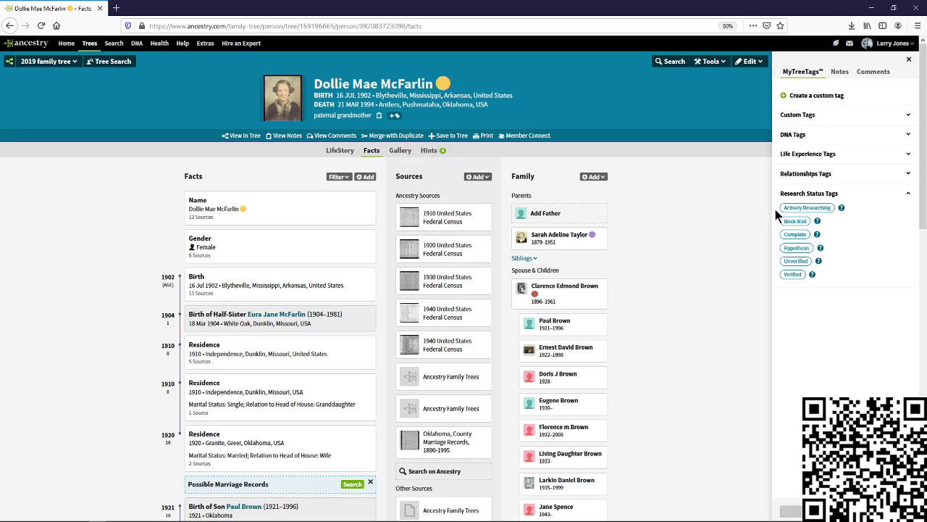
pyautogui.click(798, 223)
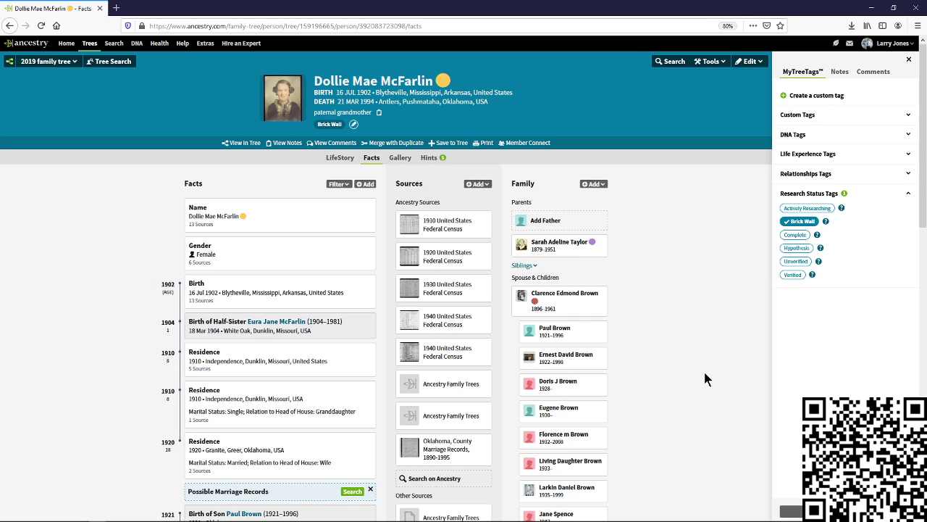
pyautogui.click(87, 52)
pyautogui.click(77, 65)
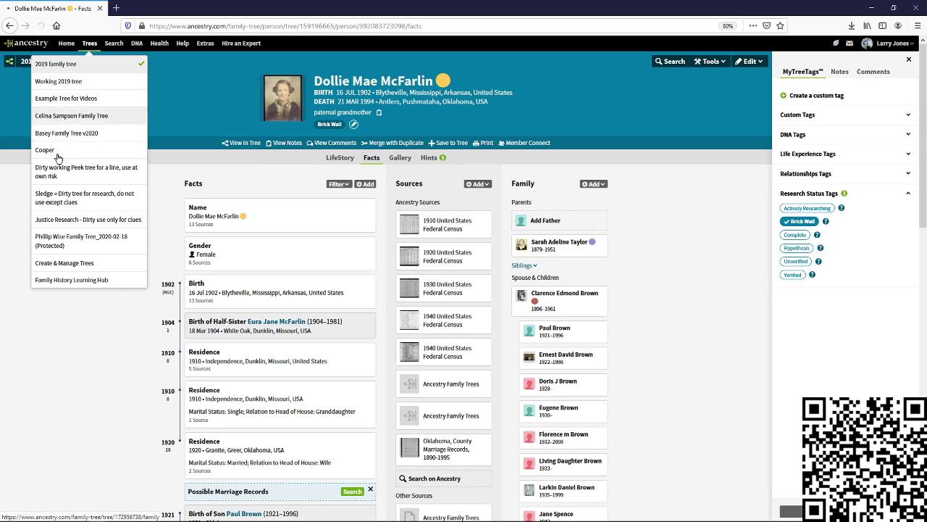